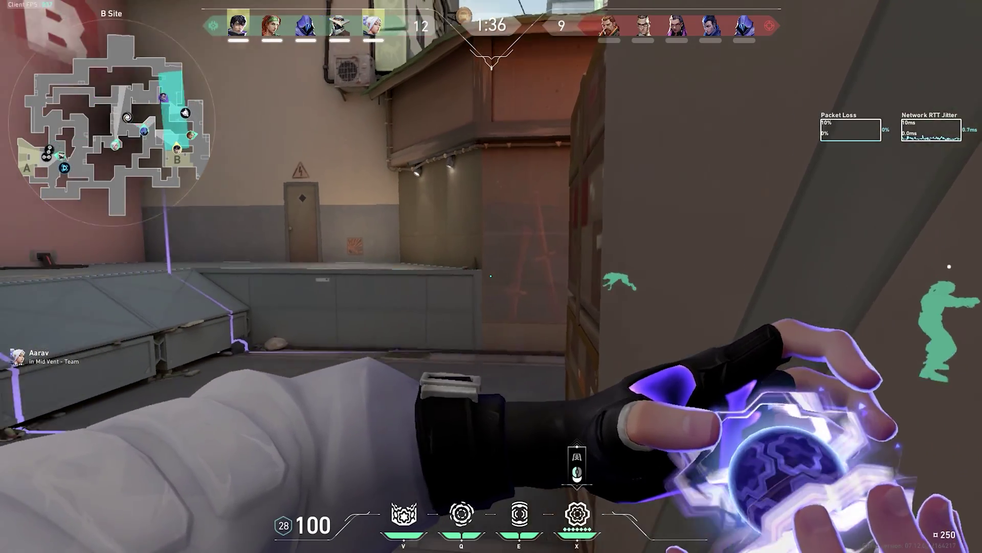
Step: Fire the ultimate at B Site, shoot the enemy Yoru, then use the Q ability and E teleport
{"action": "left_click", "coordinate": [491, 277]}
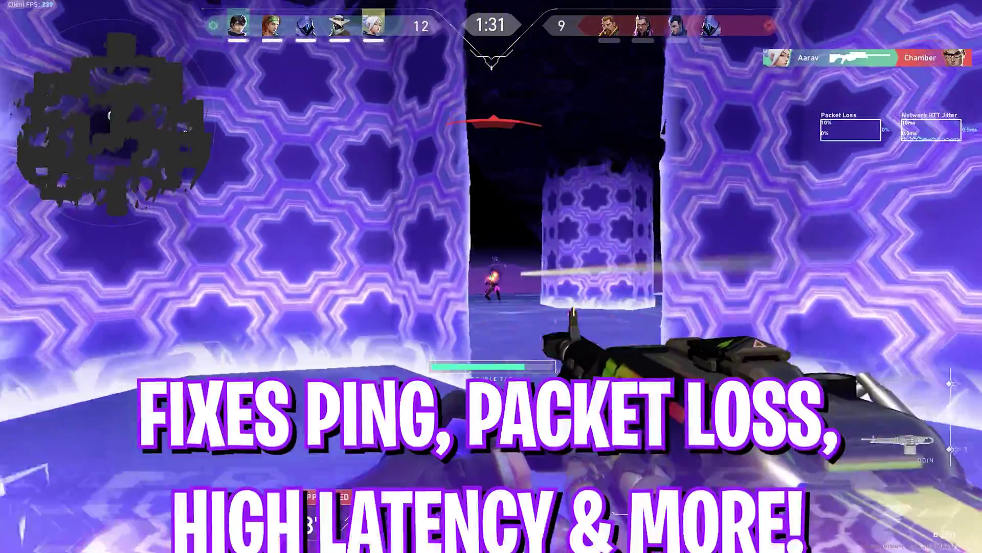
{"action": "left_click", "coordinate": [491, 276]}
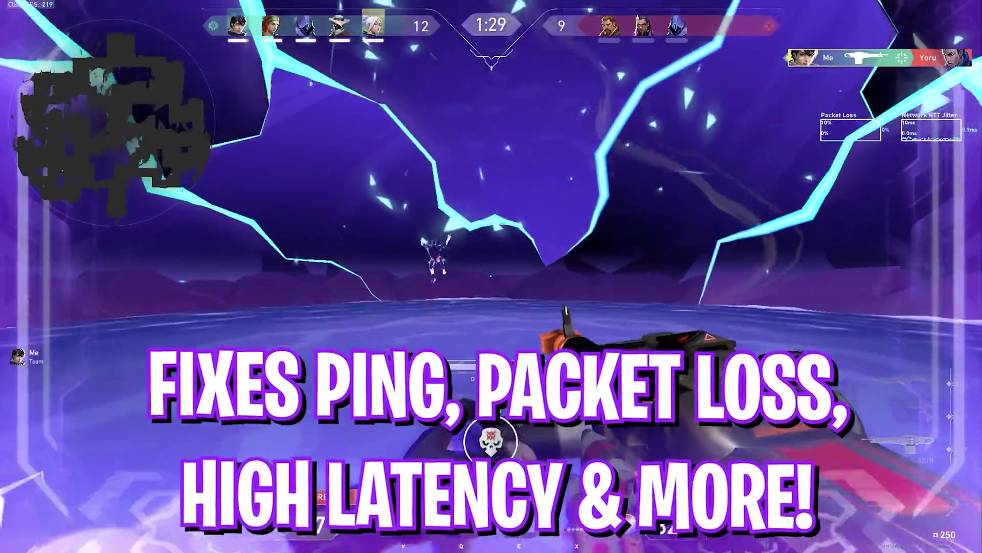
{"action": "left_click", "coordinate": [491, 276]}
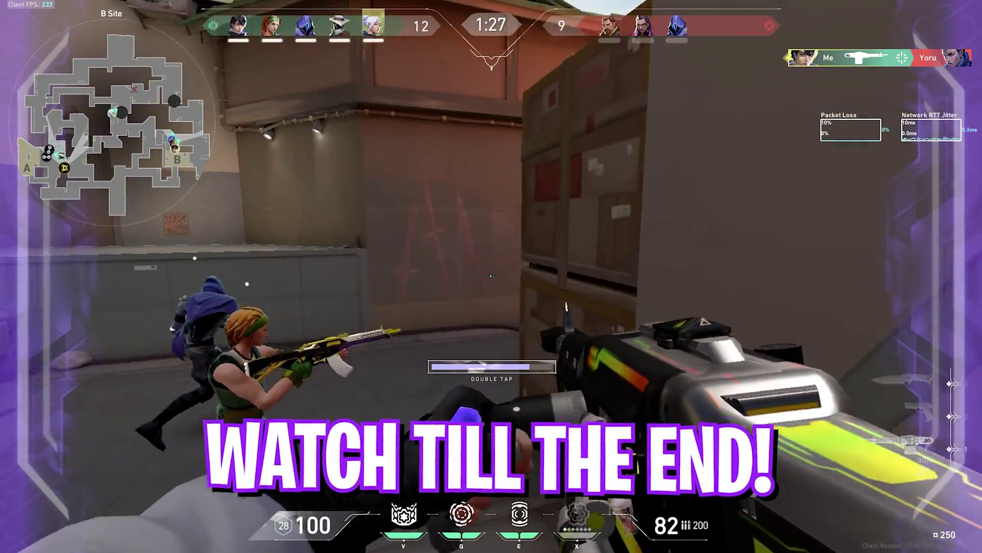
{"action": "key", "text": "q"}
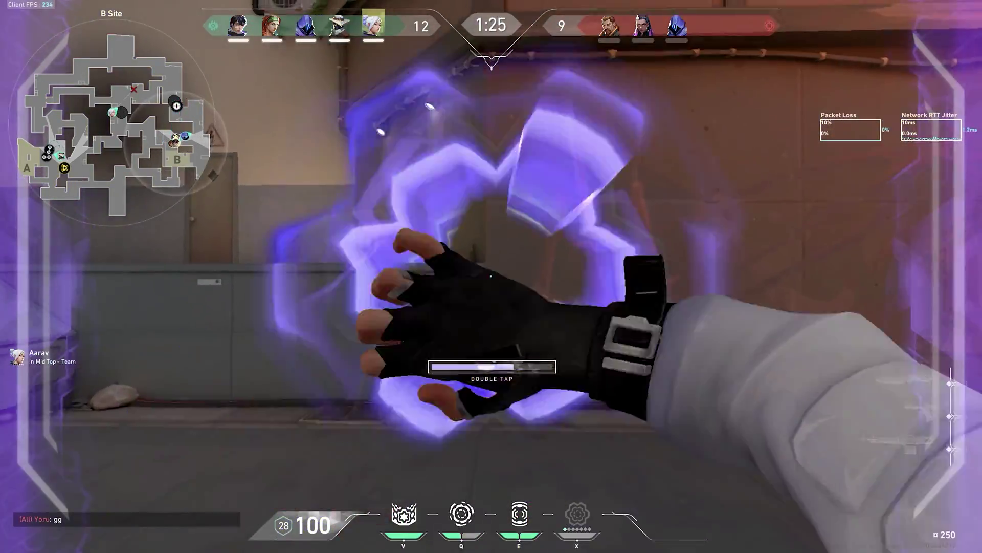
{"action": "key", "text": "e"}
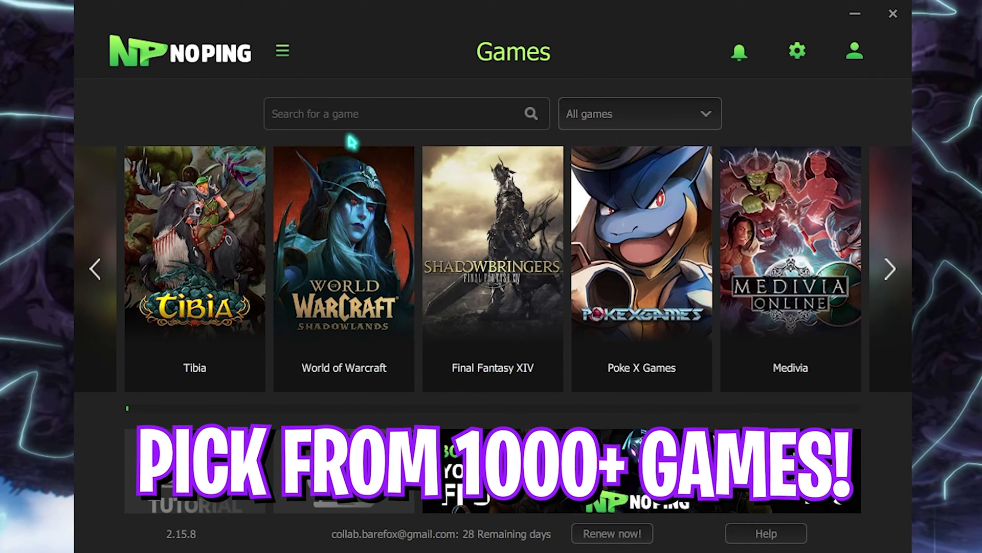
Step: Search NoPing's game library for 'Valo' and open the Valorant card's server selection
{"action": "left_click", "coordinate": [318, 108]}
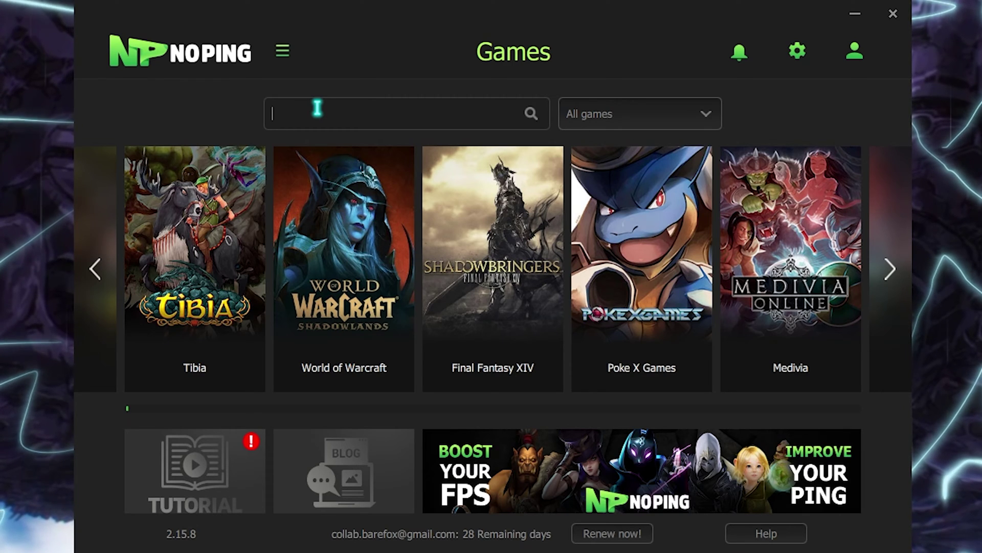
{"action": "type", "text": "Valo"}
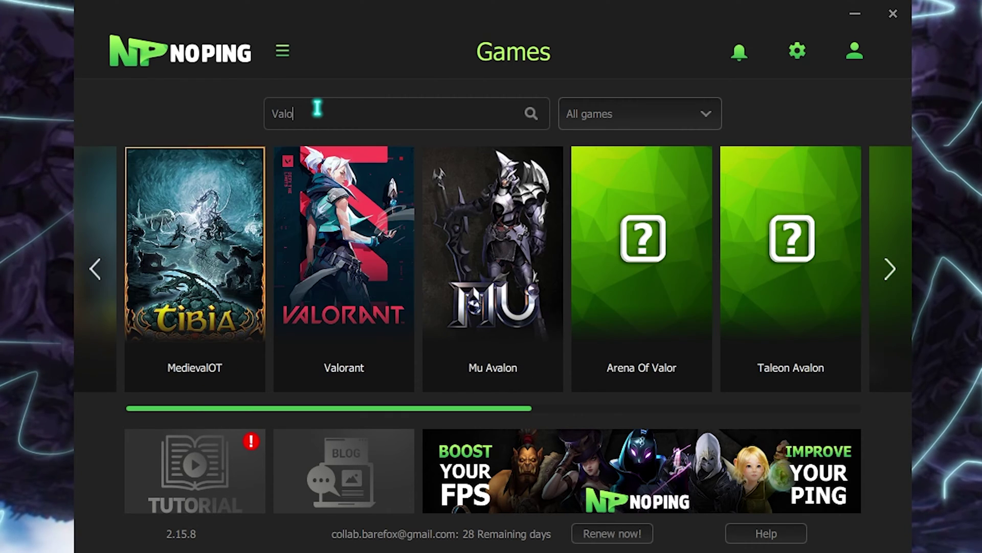
{"action": "mouse_move", "coordinate": [292, 226]}
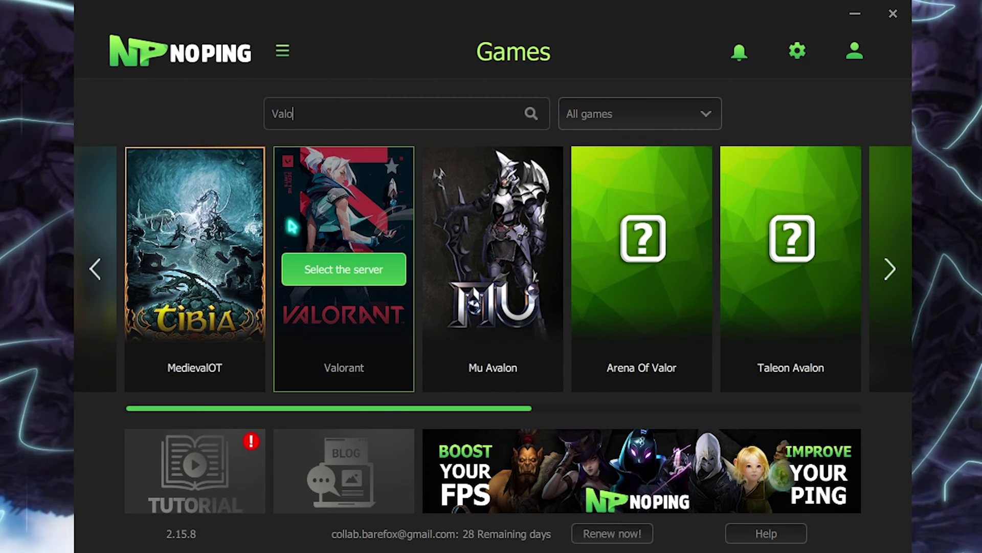
{"action": "left_click", "coordinate": [338, 280]}
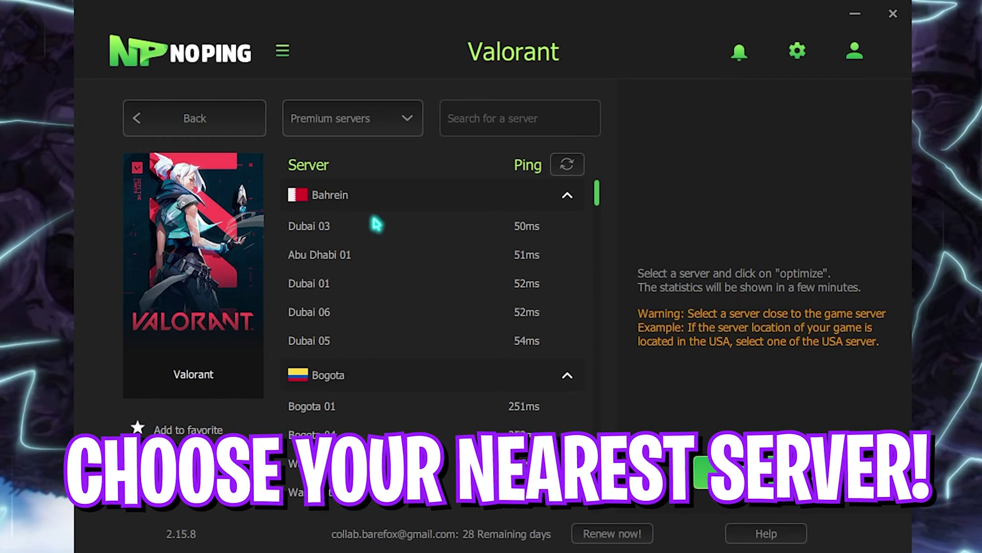
Step: Optimize Valorant on the Mumbai 02 server, then go back to the Games library
{"action": "scroll", "coordinate": [378, 230], "scroll_direction": "down", "scroll_amount": 2}
{"action": "scroll", "coordinate": [377, 226], "scroll_direction": "up", "scroll_amount": 2}
{"action": "scroll", "coordinate": [461, 292], "scroll_direction": "down", "scroll_amount": 15}
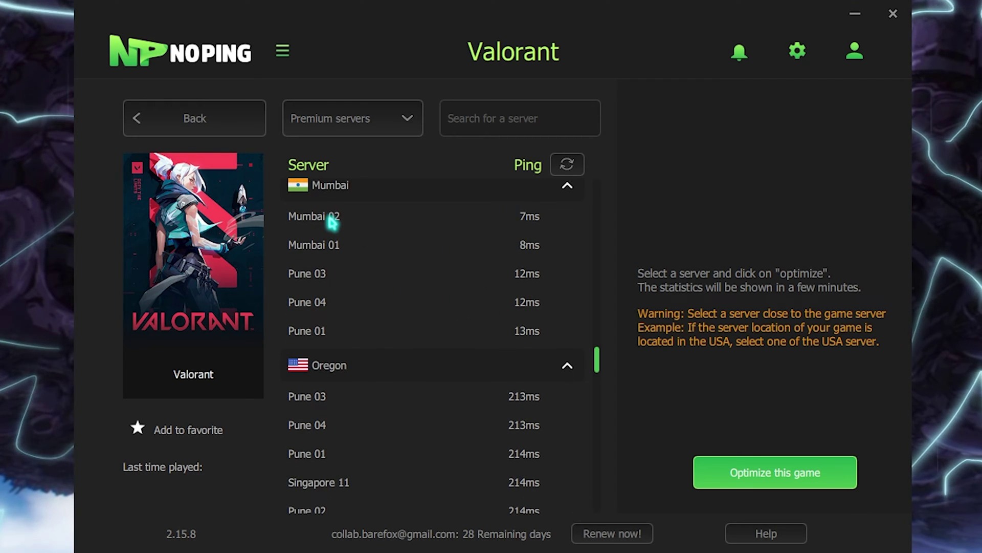
{"action": "left_click", "coordinate": [538, 221]}
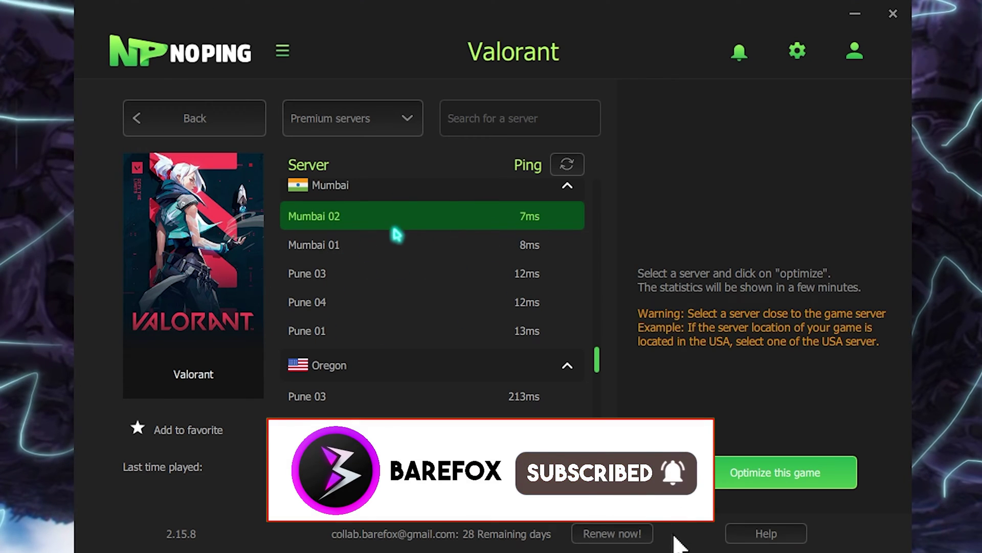
{"action": "left_click", "coordinate": [808, 479]}
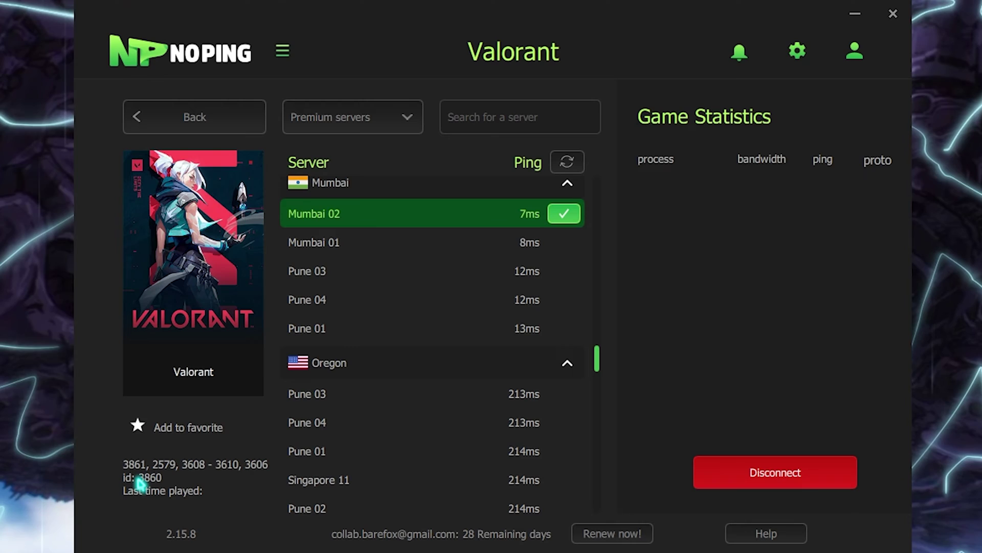
{"action": "left_click", "coordinate": [194, 117]}
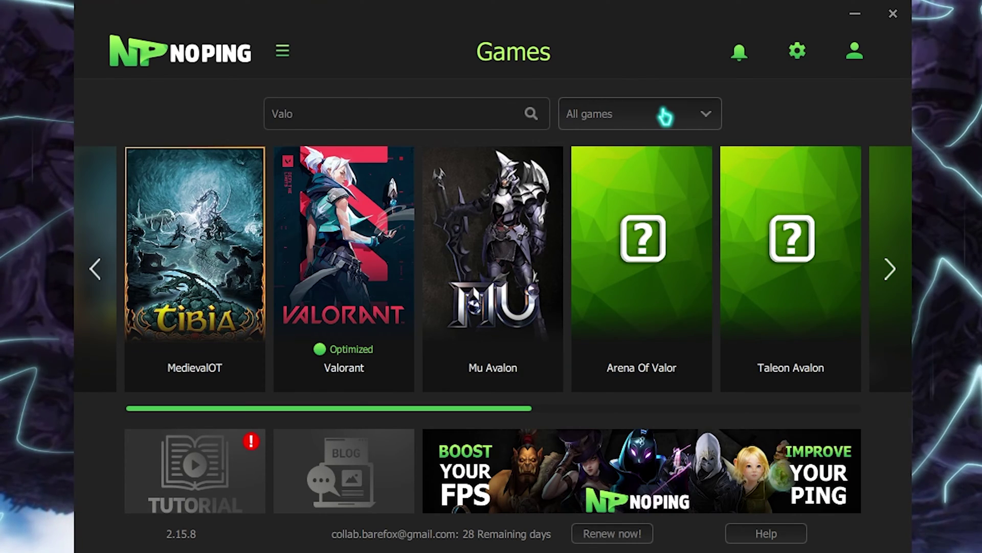
Step: Open NoPing's Settings page from the gear icon
{"action": "left_click", "coordinate": [796, 49]}
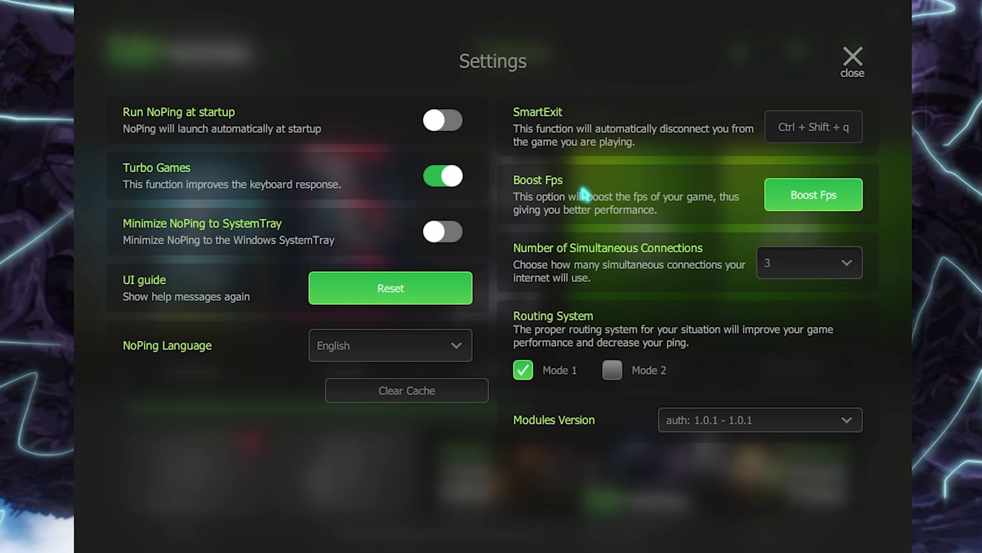
Step: Open the Boost Fps optimisation toggles in NoPing Settings
{"action": "left_click", "coordinate": [826, 202]}
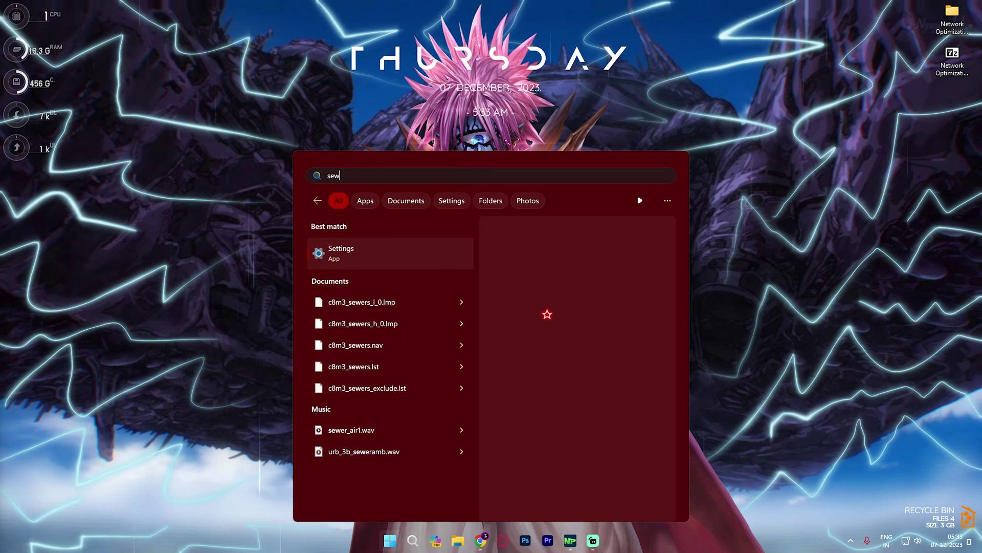
Step: Launch Windows Settings and open the Ethernet connection under Network & internet
{"action": "key", "text": "Return"}
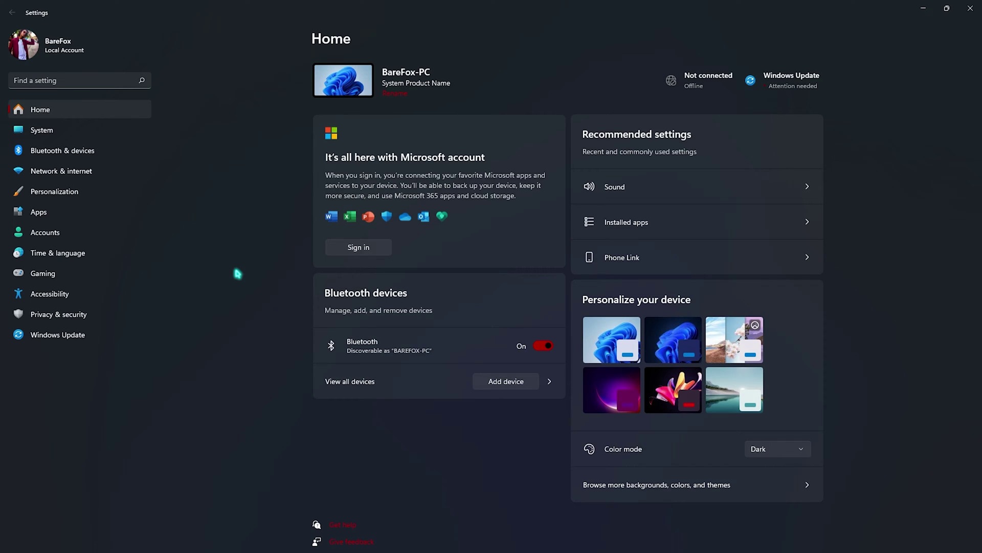
{"action": "left_click", "coordinate": [56, 172]}
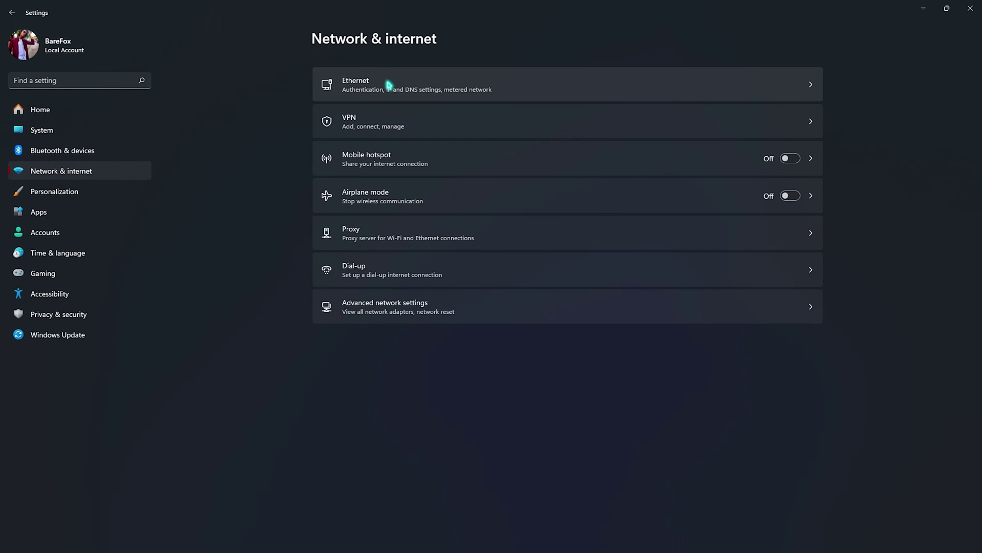
{"action": "left_click", "coordinate": [338, 91]}
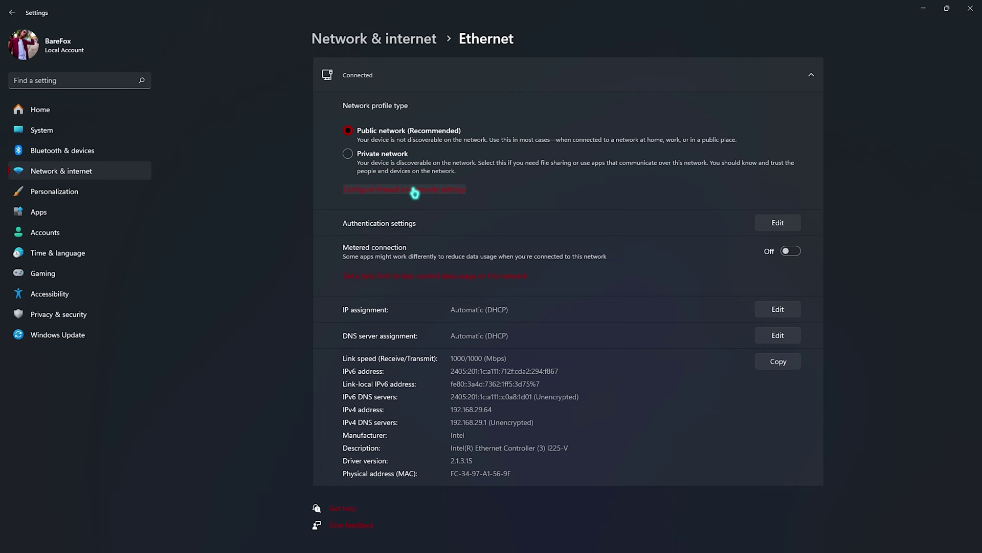
Step: Open the firewall and security settings, accept the app switch, and unlock the allowed-apps list
{"action": "left_click", "coordinate": [414, 192]}
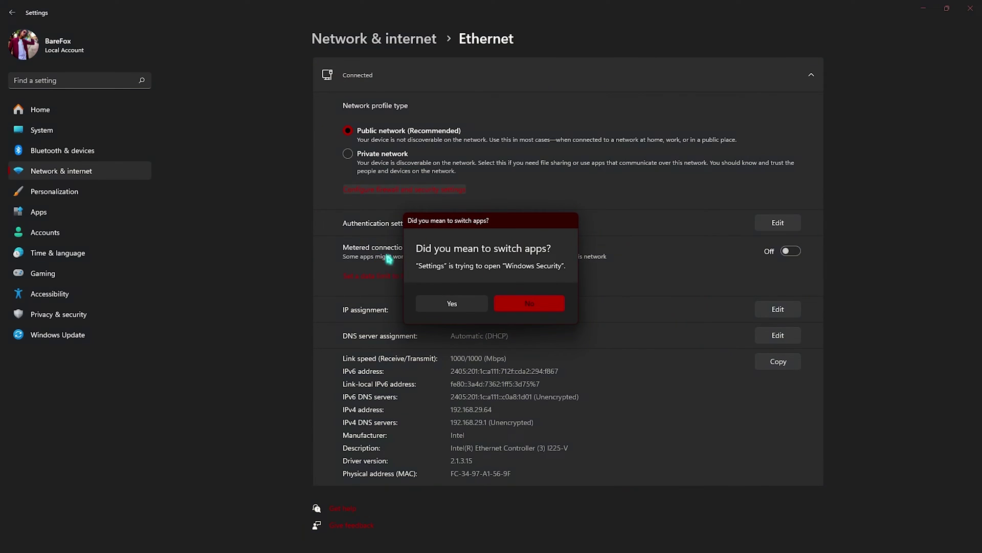
{"action": "left_click", "coordinate": [457, 304]}
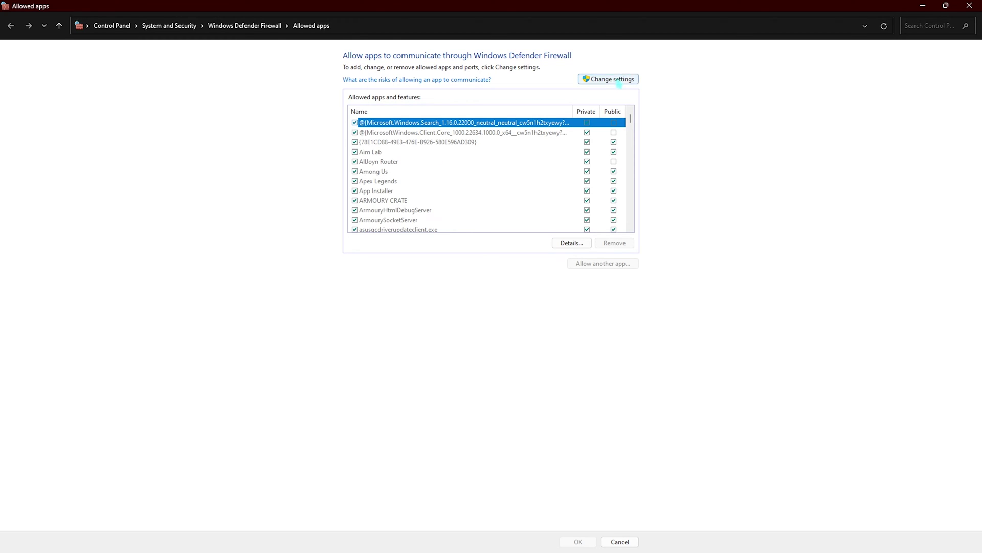
{"action": "left_click", "coordinate": [619, 82]}
Step: Scroll down the allowed-apps list and select the VALORANT entry
{"action": "scroll", "coordinate": [409, 162], "scroll_direction": "down", "scroll_amount": 13}
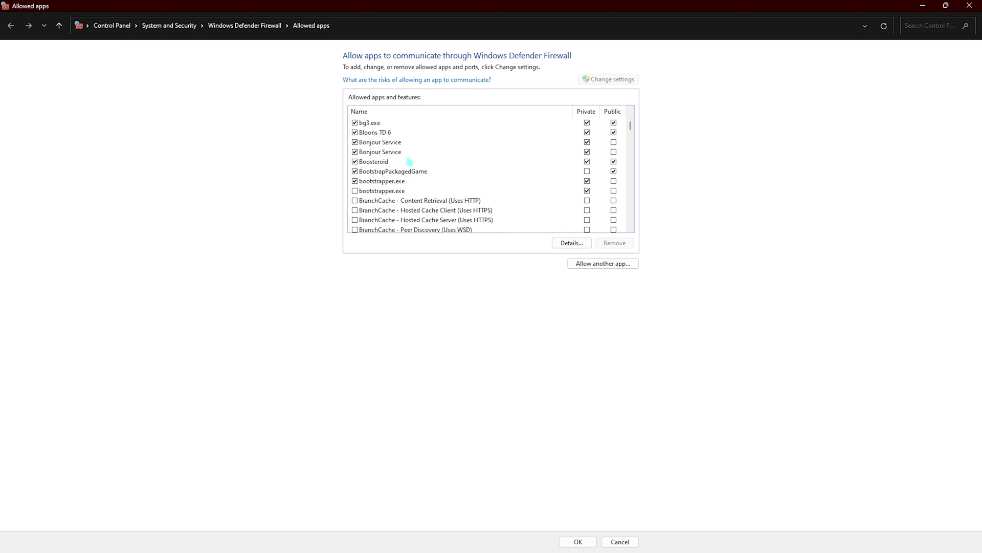
{"action": "scroll", "coordinate": [410, 162], "scroll_direction": "down", "scroll_amount": 8}
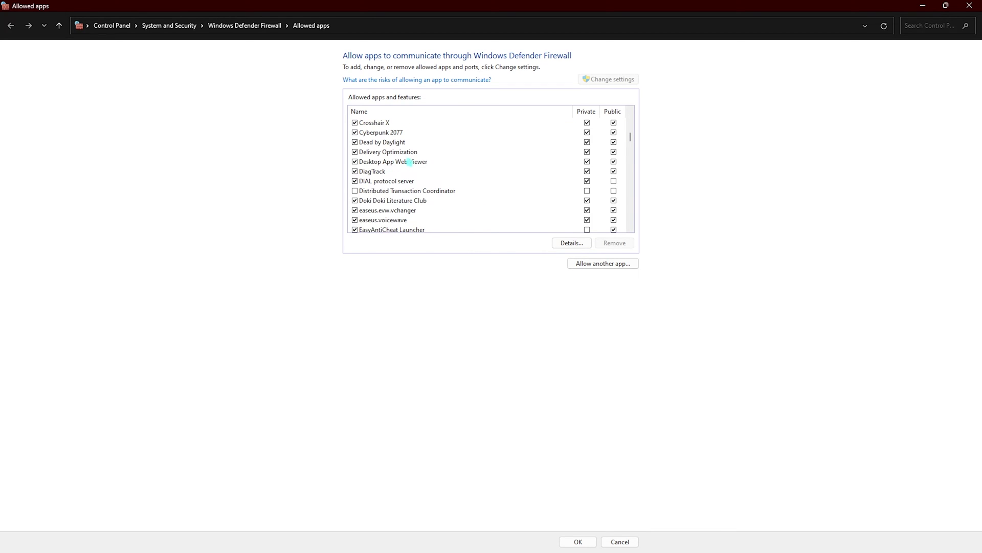
{"action": "scroll", "coordinate": [410, 161], "scroll_direction": "down", "scroll_amount": 4}
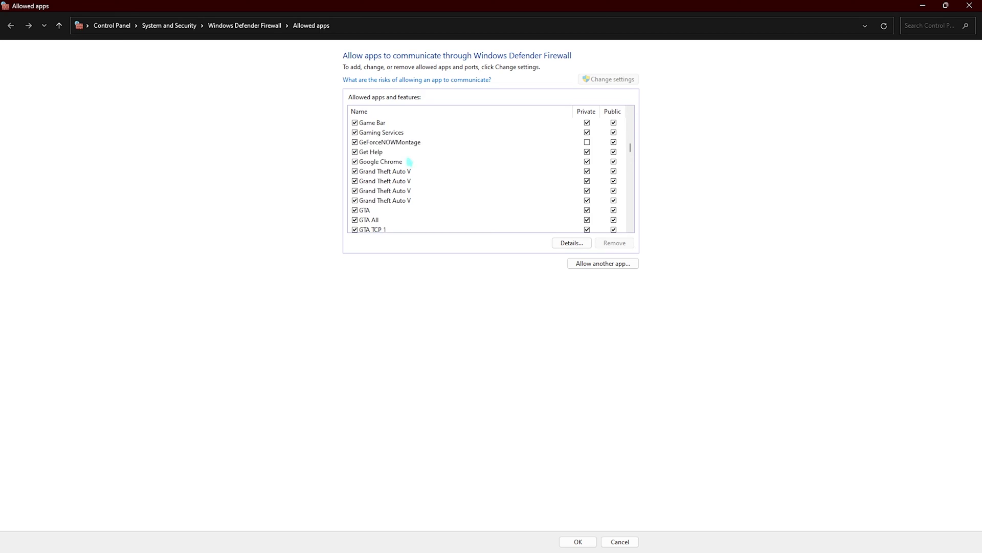
{"action": "scroll", "coordinate": [409, 166], "scroll_direction": "down", "scroll_amount": 14}
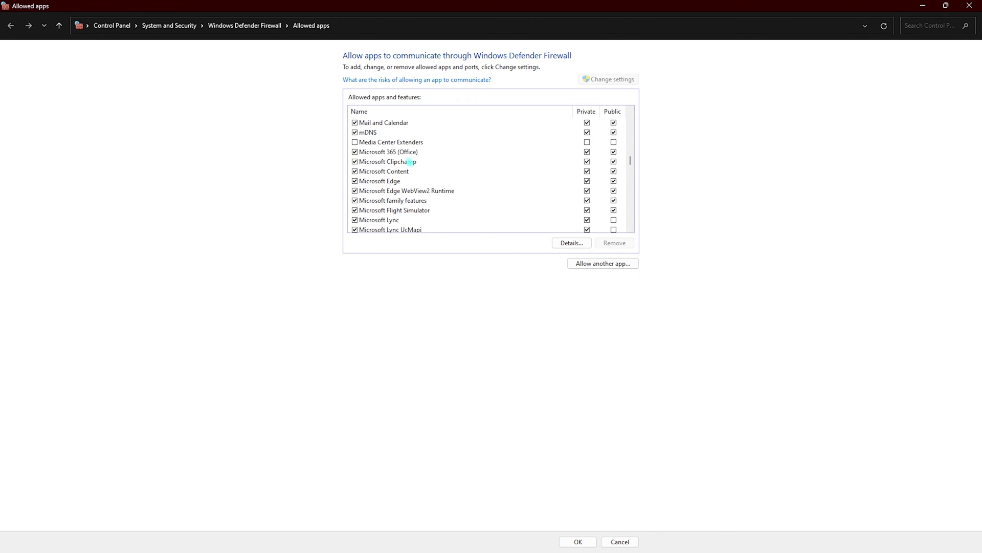
{"action": "scroll", "coordinate": [410, 166], "scroll_direction": "down", "scroll_amount": 14}
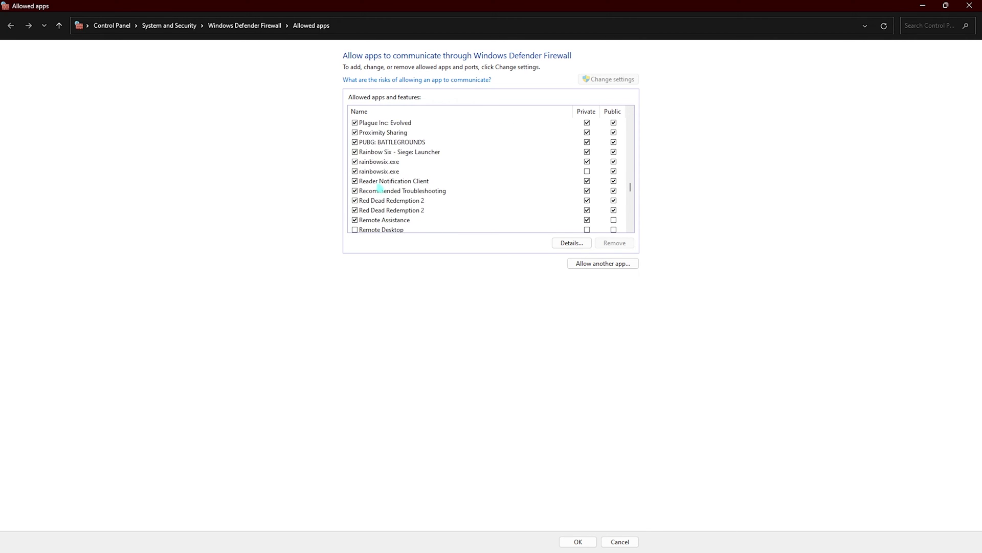
{"action": "scroll", "coordinate": [392, 206], "scroll_direction": "down", "scroll_amount": 9}
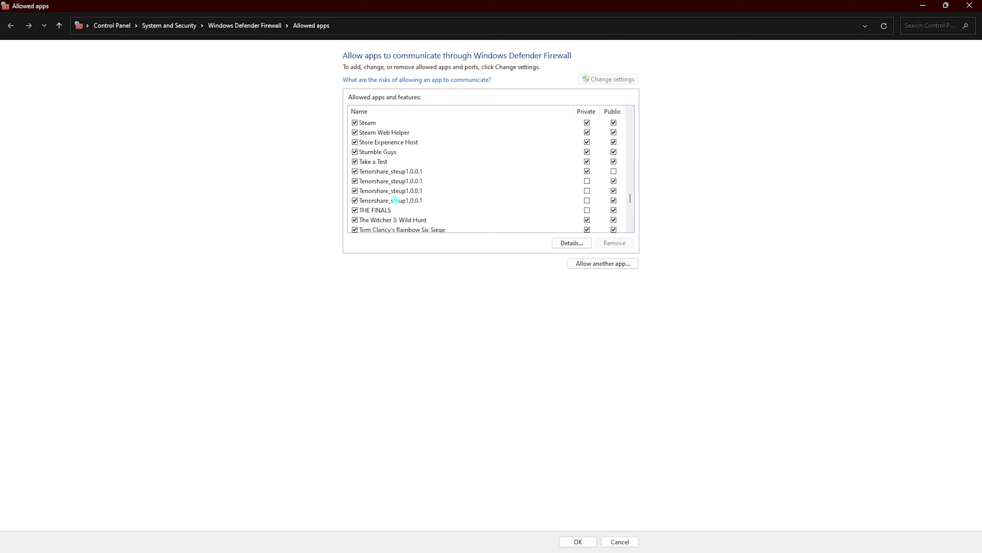
{"action": "left_click", "coordinate": [423, 210]}
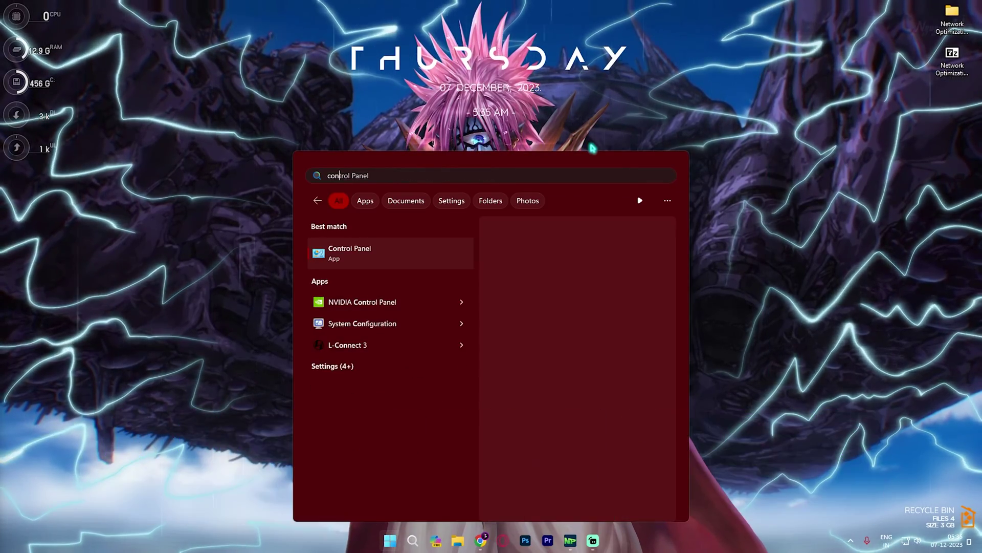
Step: Open Ethernet Properties via Network and Sharing Center and select Internet Protocol Version 4 (TCP/IPv4)
{"action": "key", "text": "Return"}
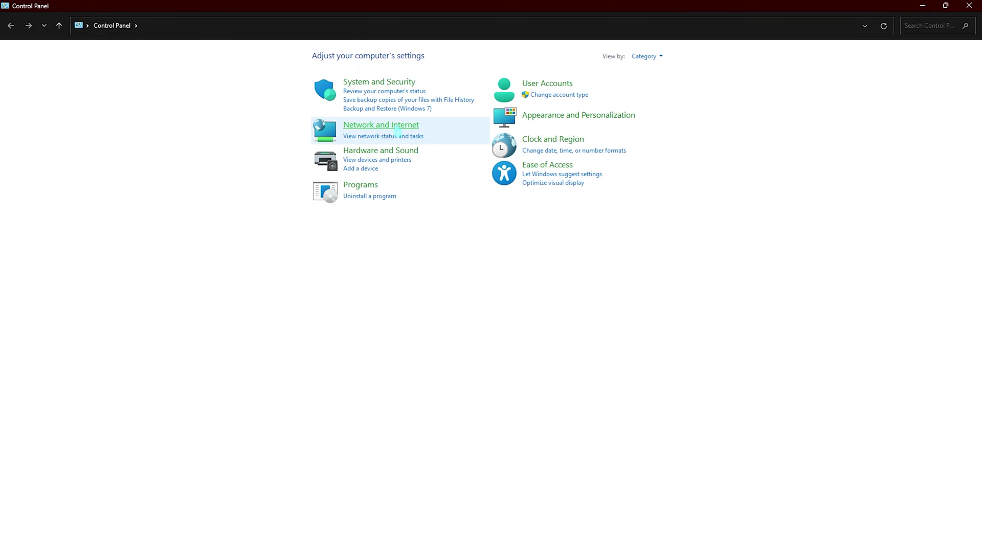
{"action": "left_click", "coordinate": [398, 126]}
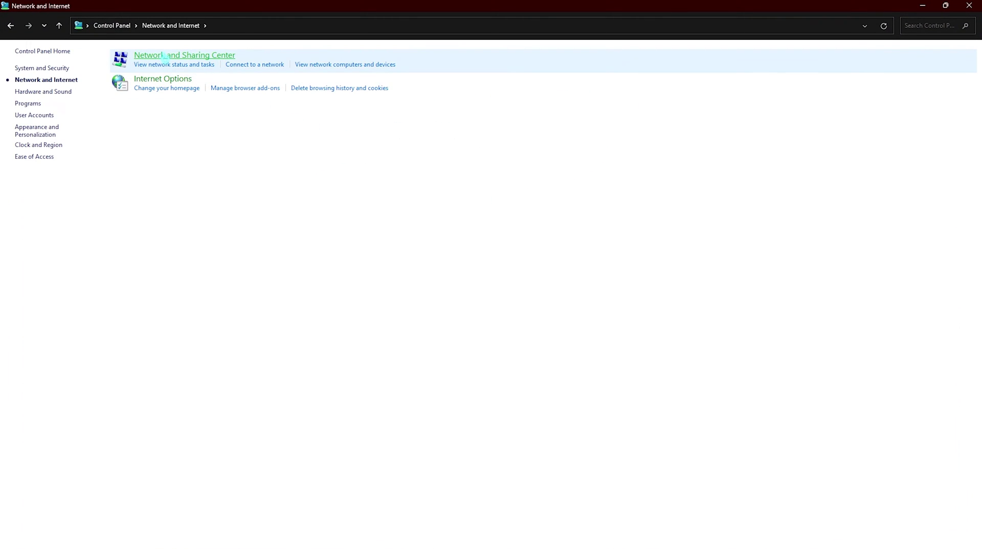
{"action": "left_click", "coordinate": [184, 55]}
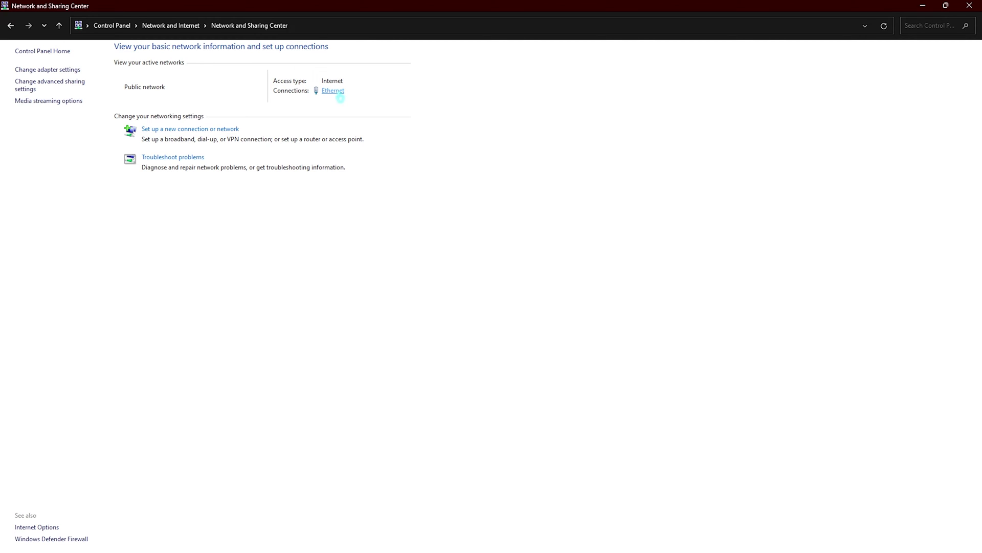
{"action": "left_click", "coordinate": [339, 96]}
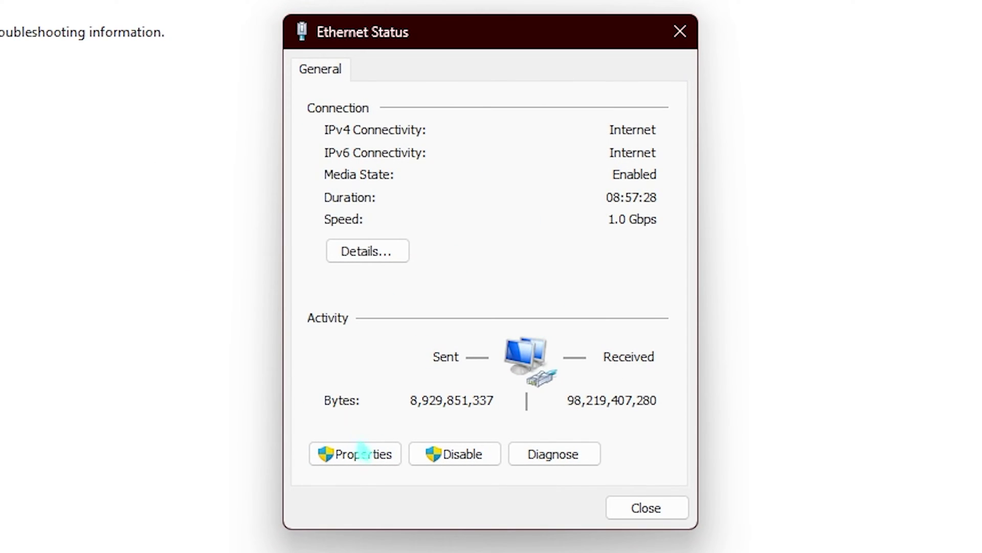
{"action": "key", "text": "Return"}
{"action": "scroll", "coordinate": [432, 351], "scroll_direction": "down", "scroll_amount": 1}
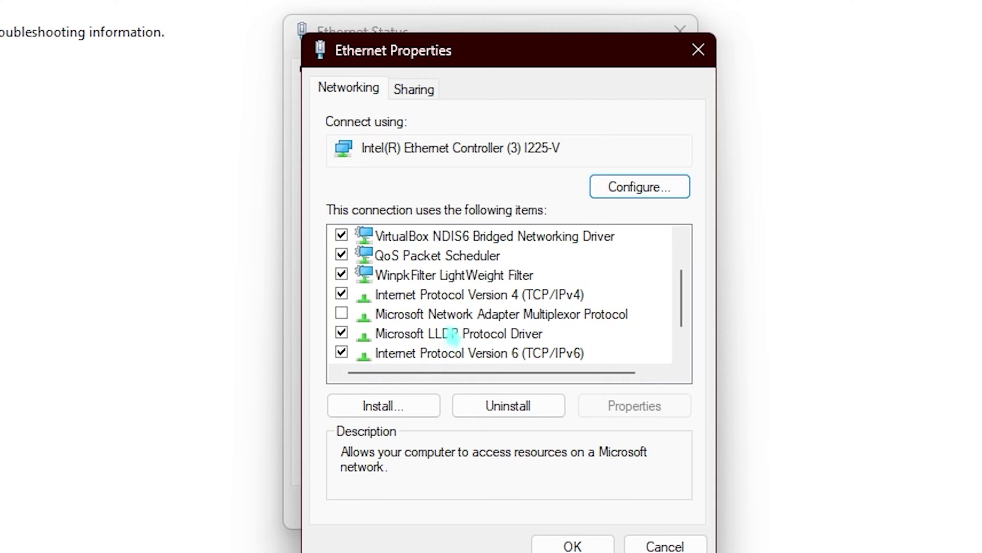
{"action": "left_click", "coordinate": [421, 299]}
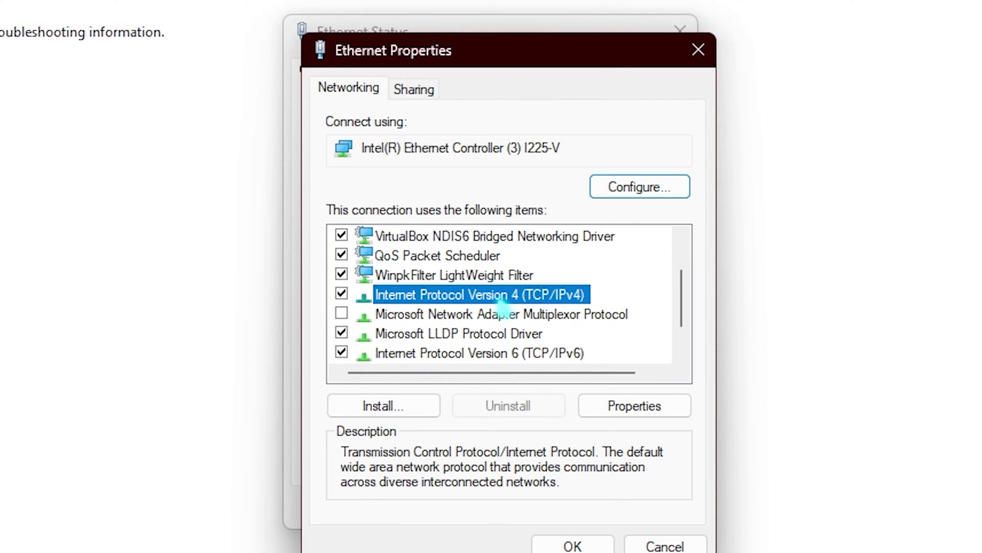
Step: Open TCP/IPv4 properties, switch to manual DNS, and enter 8.8.8.8 as the preferred server
{"action": "double_click", "coordinate": [503, 306]}
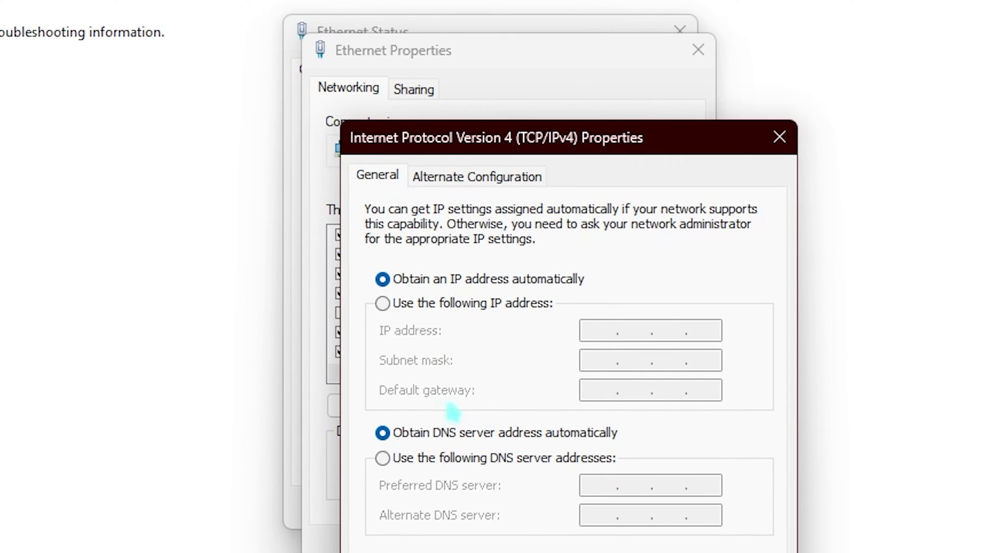
{"action": "left_click", "coordinate": [403, 463]}
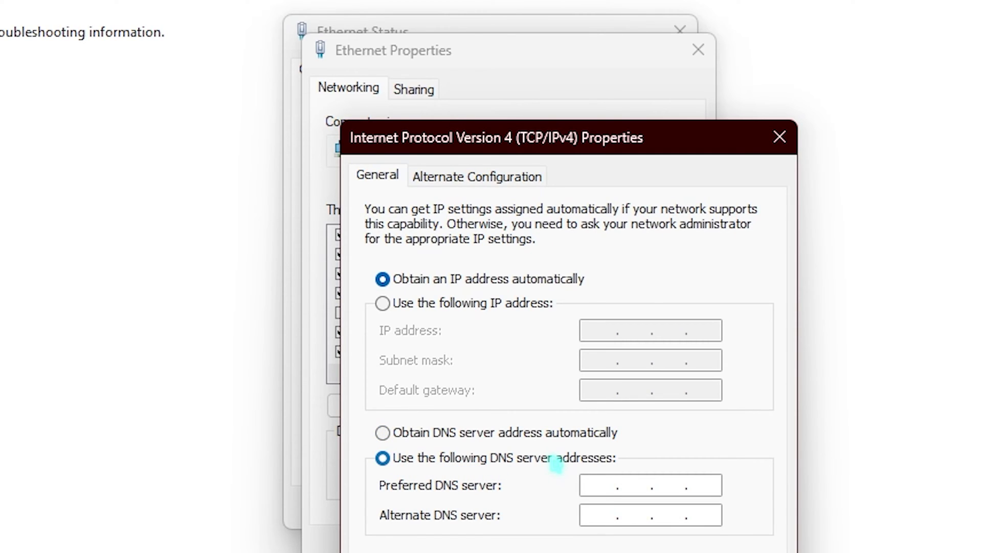
{"action": "type", "text": "8.8.8"}
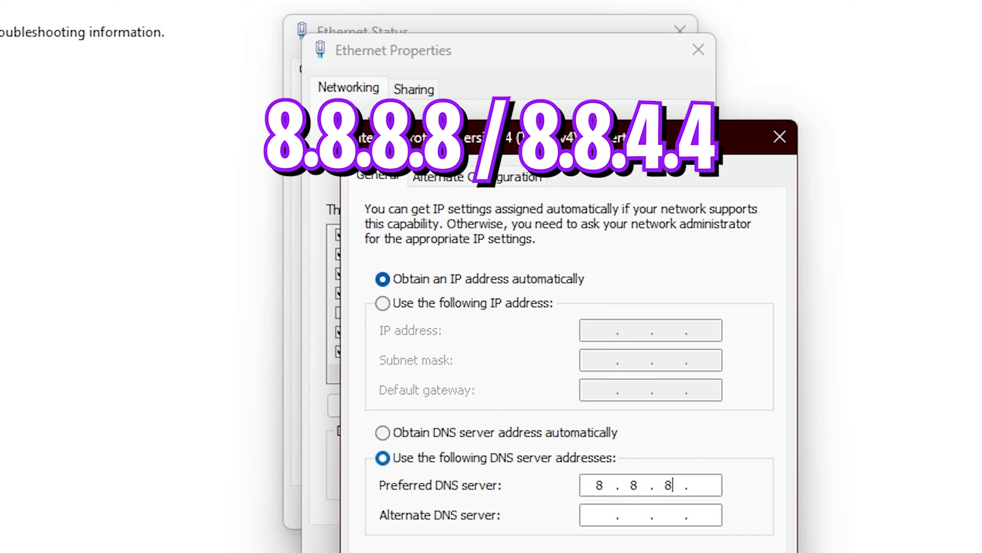
{"action": "type", "text": ".8"}
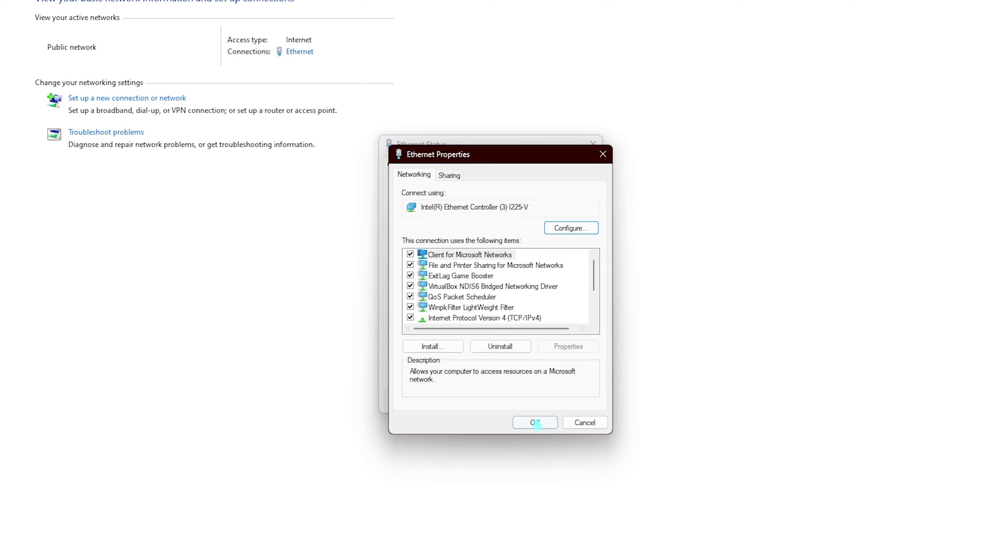
Step: Save the Ethernet properties, reopen them, and bring up the Intel adapter's Advanced tab
{"action": "left_click", "coordinate": [536, 423]}
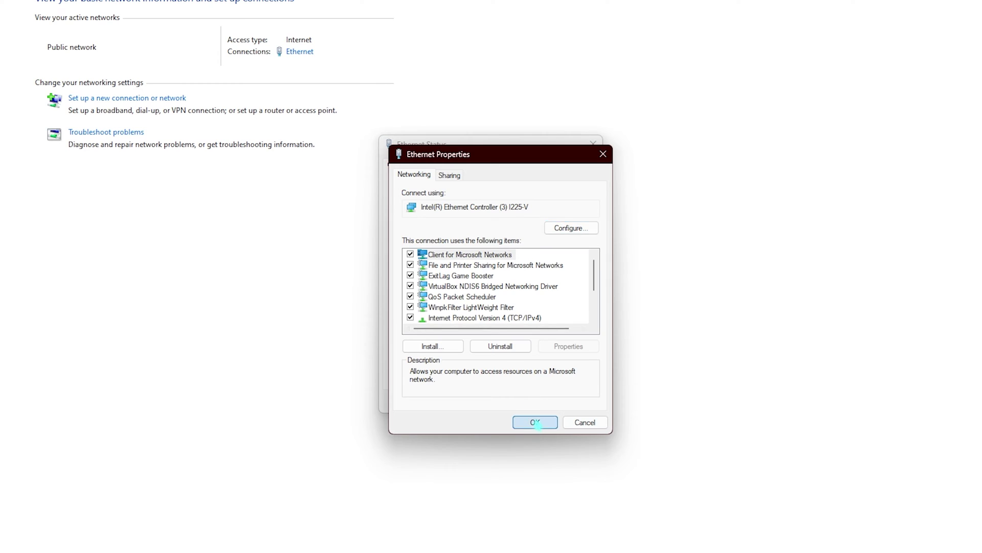
{"action": "left_click", "coordinate": [417, 371]}
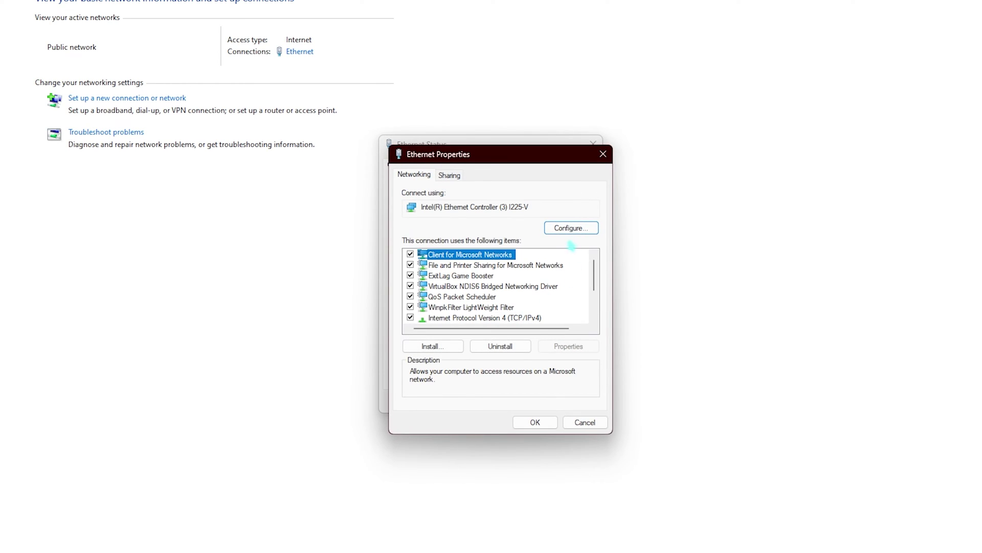
{"action": "left_click", "coordinate": [573, 229]}
{"action": "left_click", "coordinate": [189, 85]}
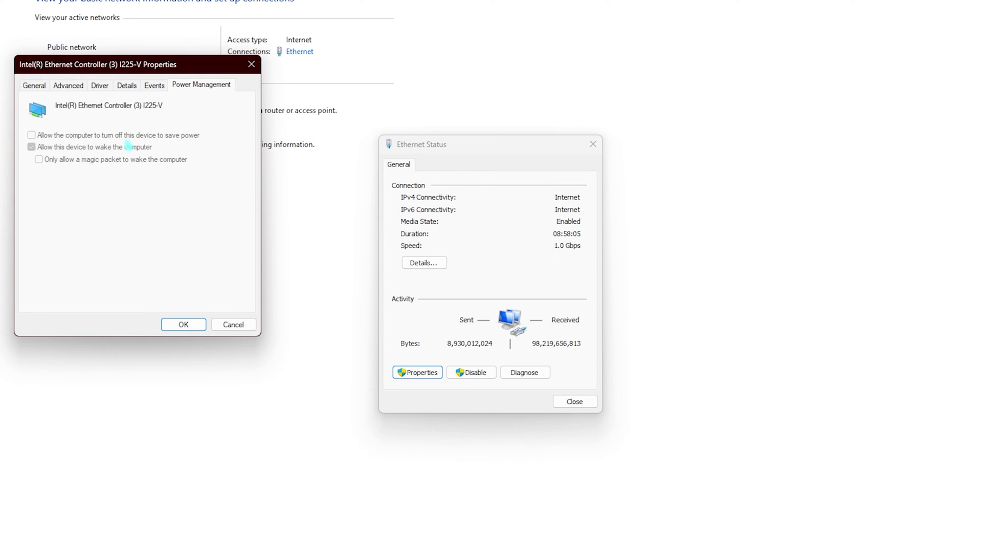
{"action": "left_click", "coordinate": [67, 86]}
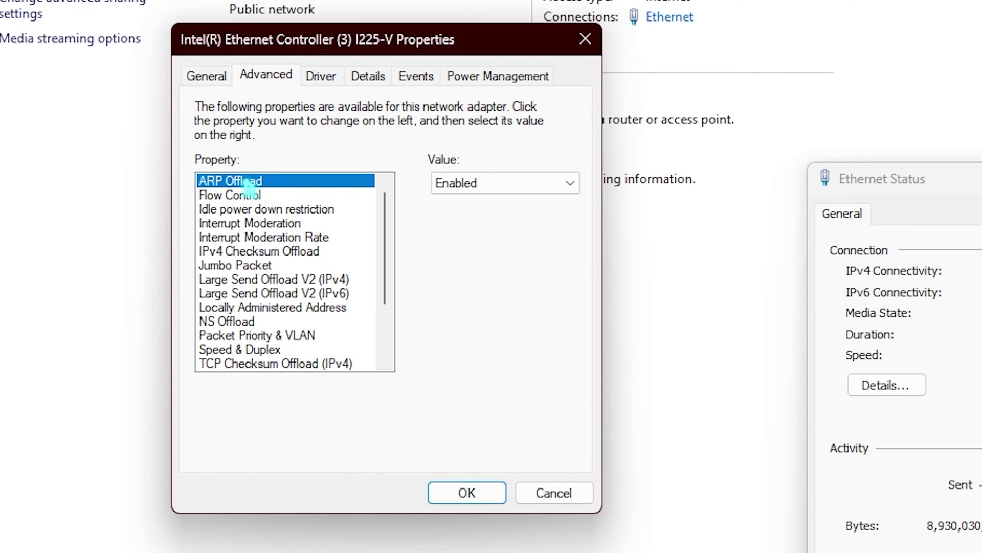
Step: Review the Advanced properties from Flow Control through Locally Administered Address
{"action": "left_click", "coordinate": [304, 196]}
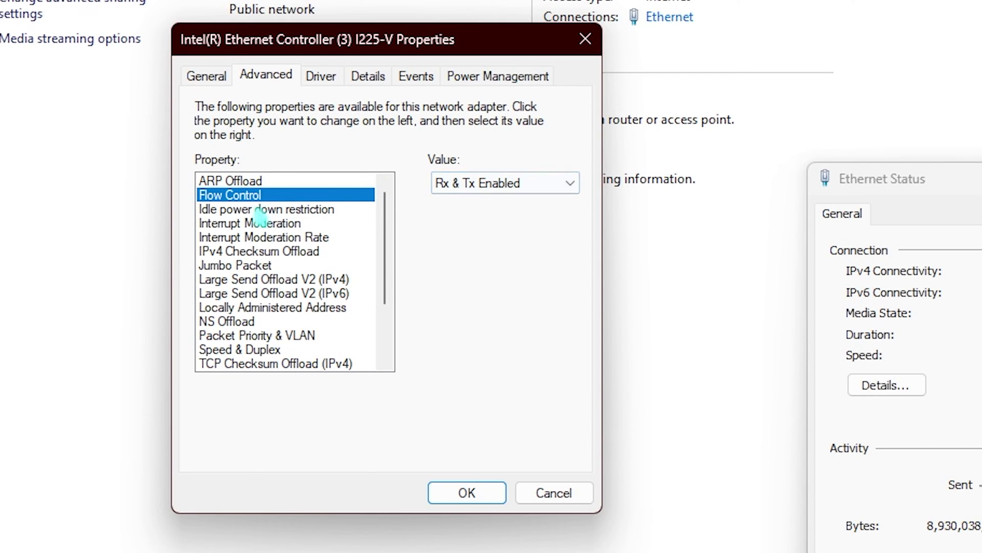
{"action": "left_click", "coordinate": [260, 210]}
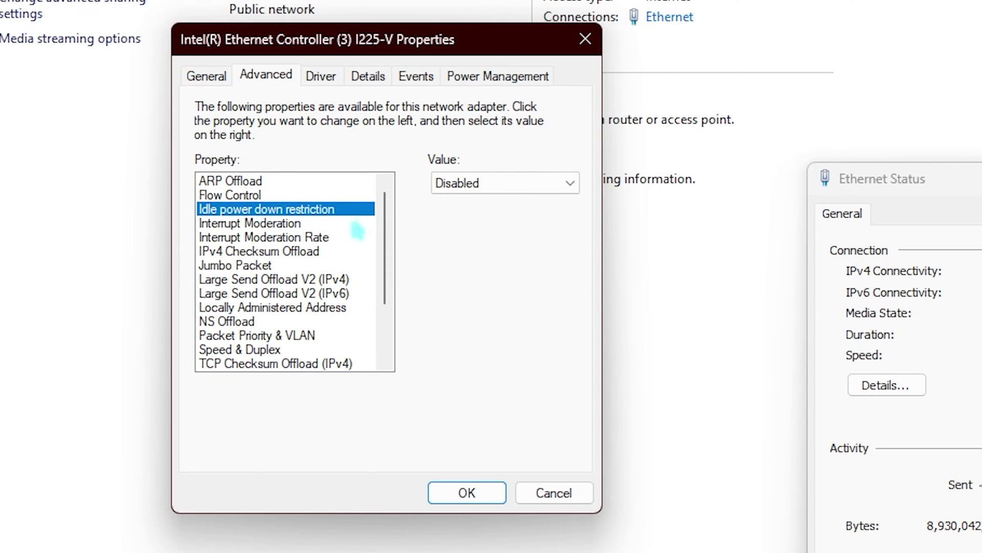
{"action": "left_click", "coordinate": [283, 226]}
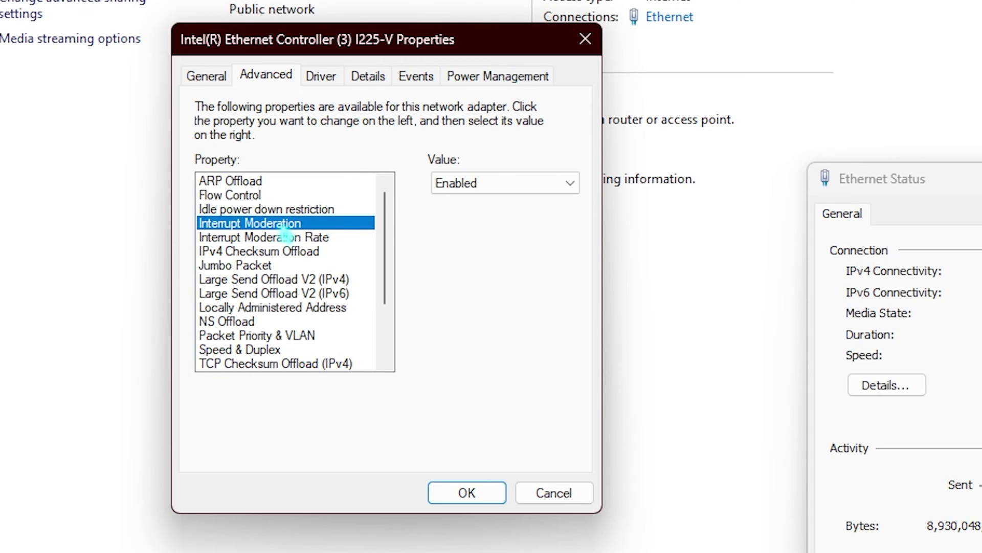
{"action": "left_click", "coordinate": [282, 251]}
{"action": "key", "text": "Up"}
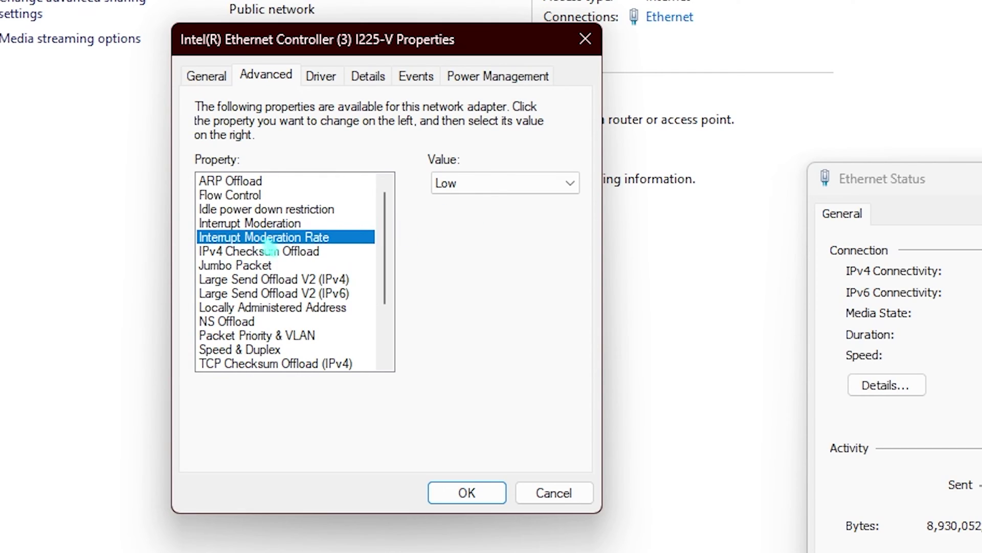
{"action": "key", "text": "Down"}
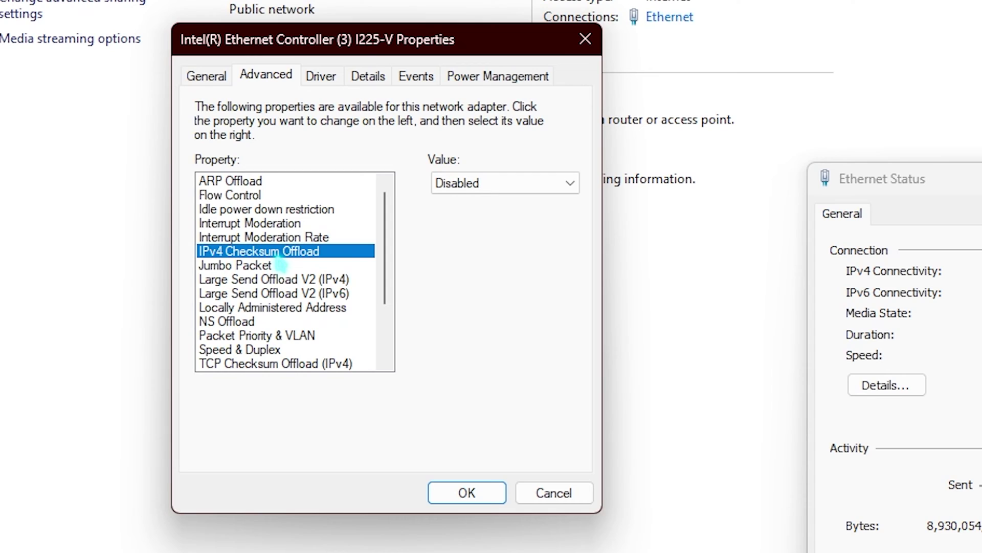
{"action": "key", "text": "Down"}
{"action": "key", "text": "Down"}
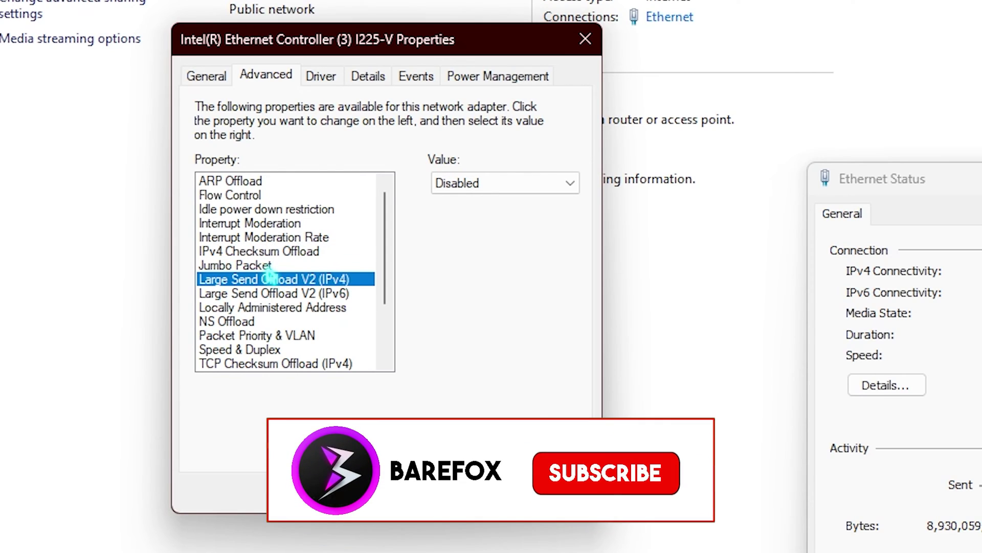
{"action": "key", "text": "Up"}
{"action": "key", "text": "Down"}
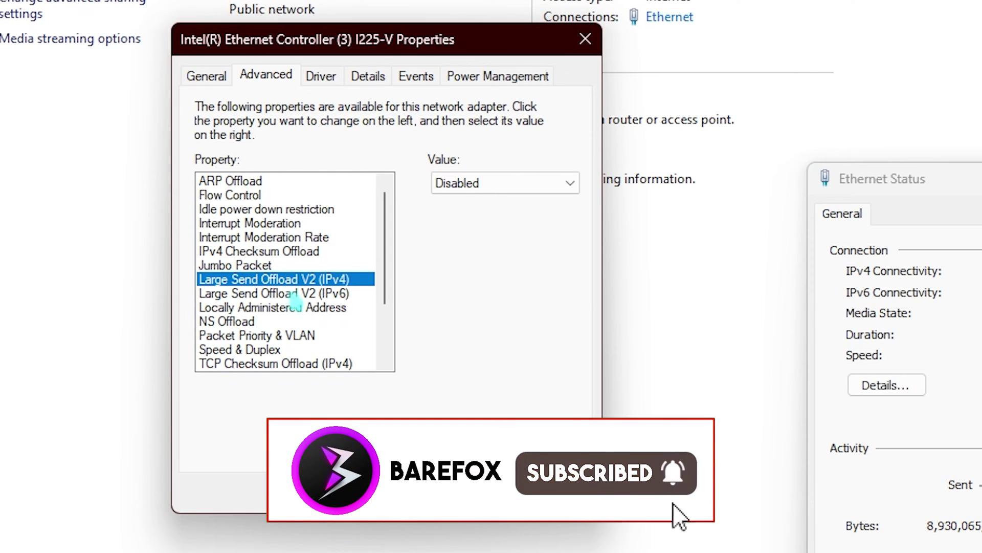
{"action": "key", "text": "Down"}
{"action": "key", "text": "Down"}
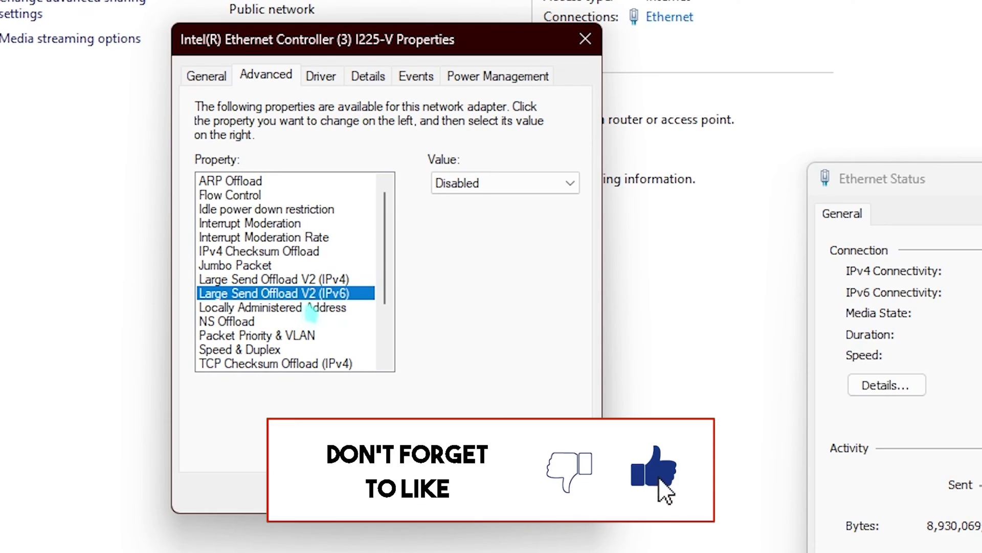
{"action": "scroll", "coordinate": [270, 317], "scroll_direction": "down", "scroll_amount": 2}
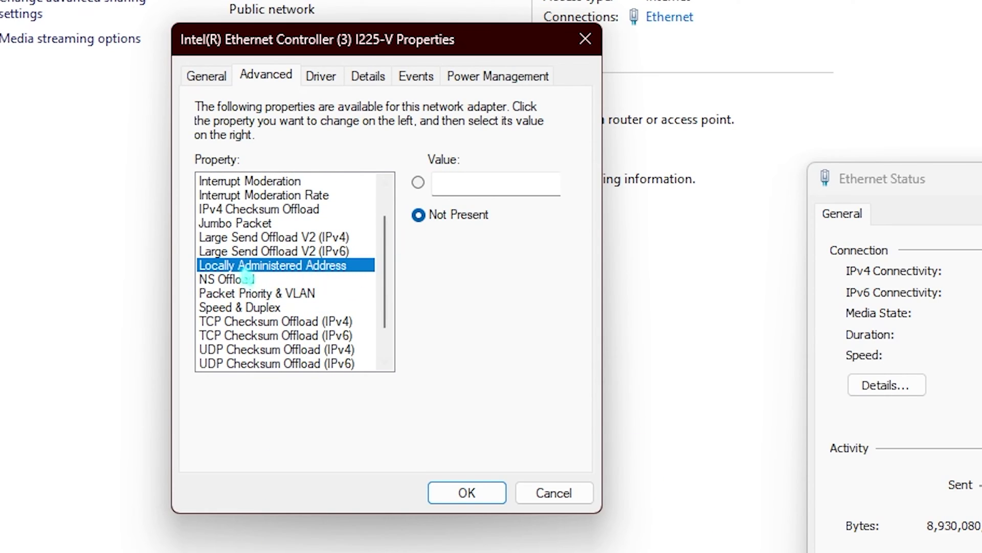
Step: Choose a Packet Priority & VLAN value and keep Speed & Duplex at Auto Negotiation
{"action": "left_click", "coordinate": [245, 280]}
{"action": "left_click", "coordinate": [260, 294]}
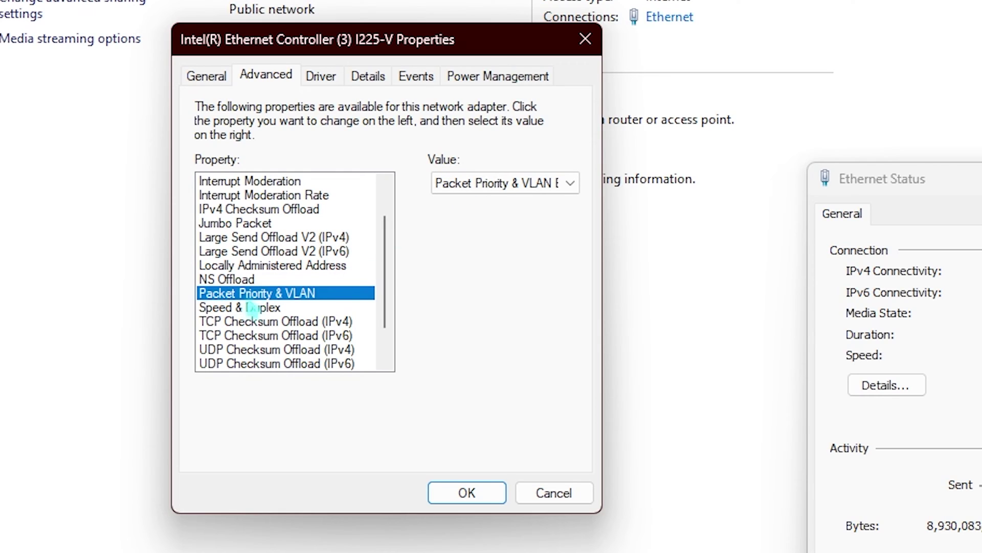
{"action": "left_click", "coordinate": [506, 190]}
{"action": "left_click", "coordinate": [547, 215]}
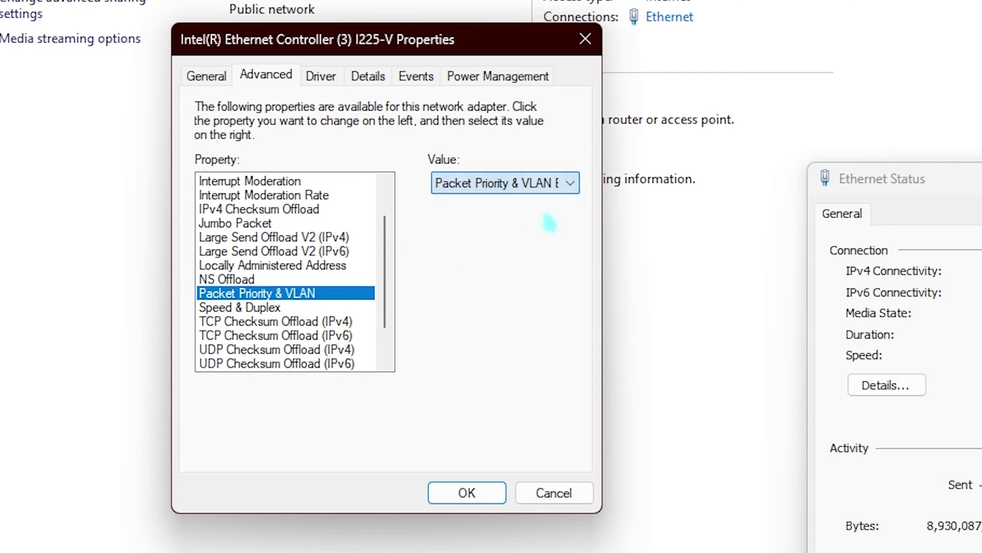
{"action": "left_click", "coordinate": [225, 309]}
{"action": "left_click", "coordinate": [507, 184]}
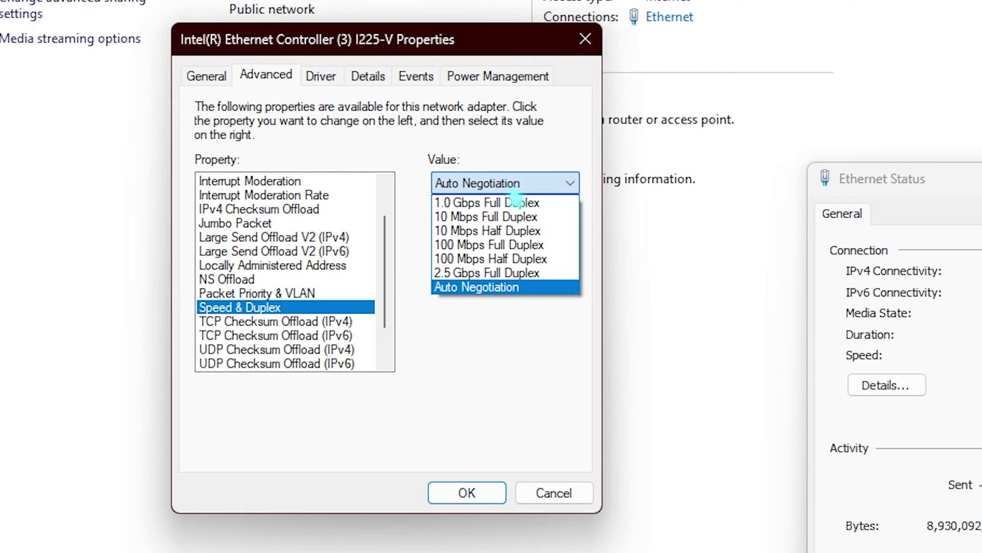
{"action": "left_click", "coordinate": [468, 288]}
Step: Keep TCP Checksum Offload (IPv4) Disabled and review the TCP and UDP checksum offload entries
{"action": "left_click", "coordinate": [260, 322]}
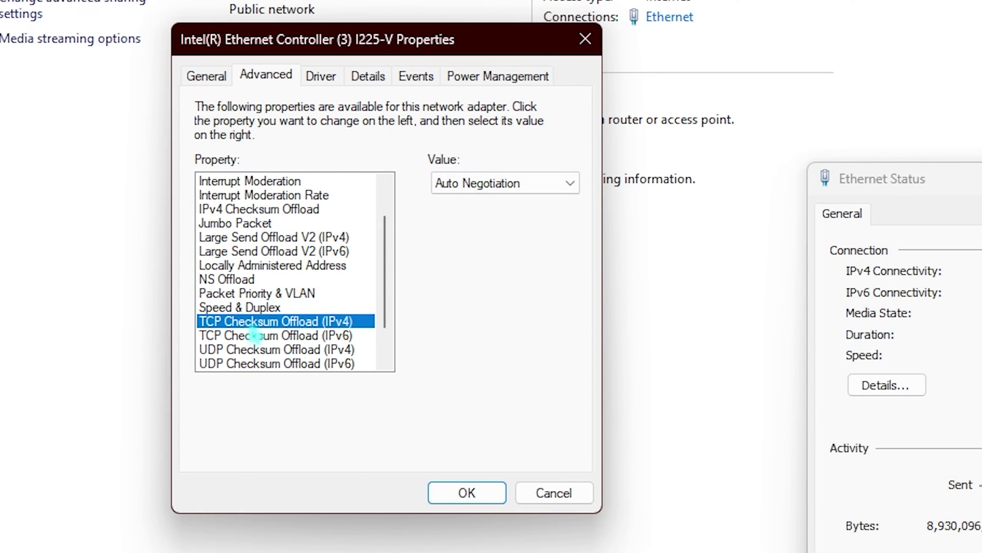
{"action": "scroll", "coordinate": [259, 327], "scroll_direction": "down", "scroll_amount": 1}
{"action": "left_click", "coordinate": [527, 186]}
{"action": "left_click", "coordinate": [529, 202]}
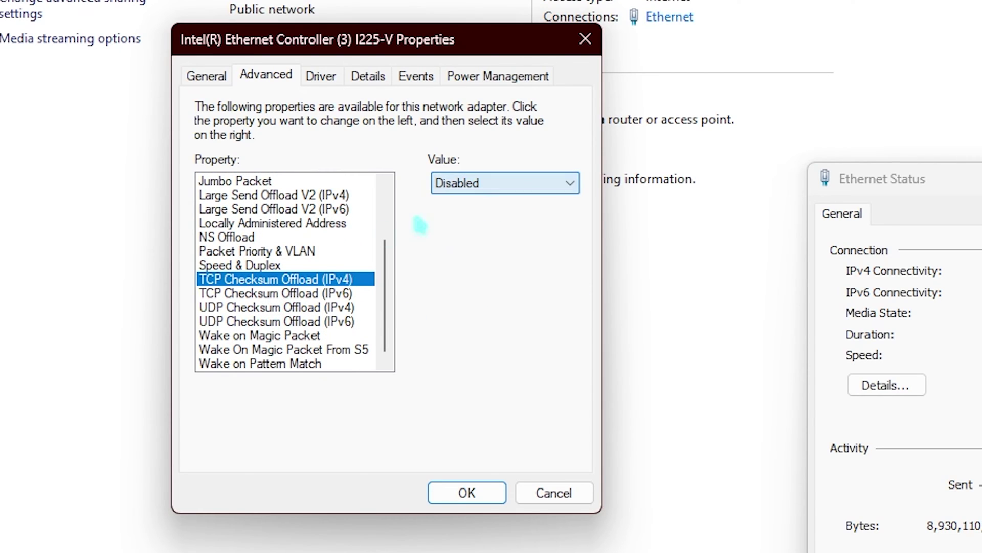
{"action": "left_click", "coordinate": [250, 294]}
{"action": "left_click", "coordinate": [299, 307]}
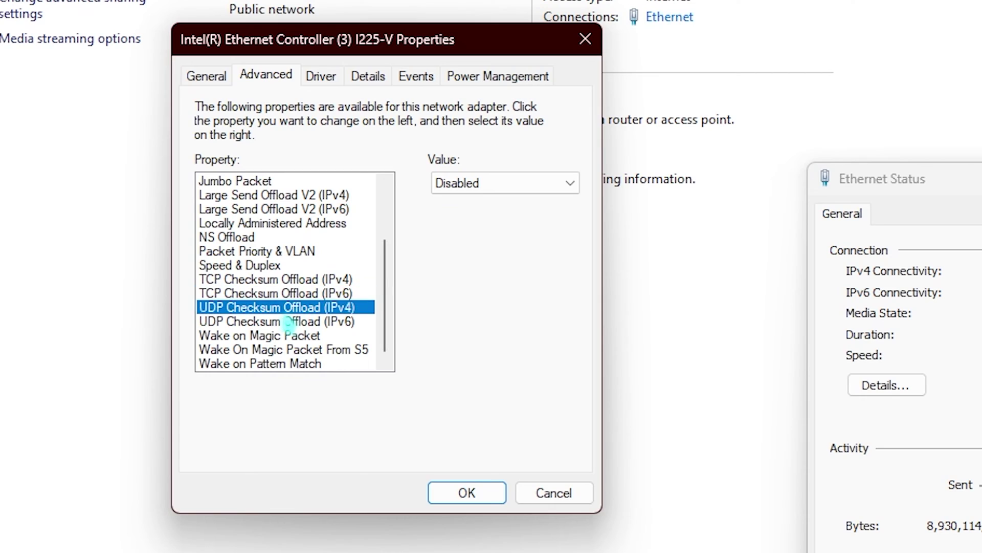
{"action": "left_click", "coordinate": [289, 321]}
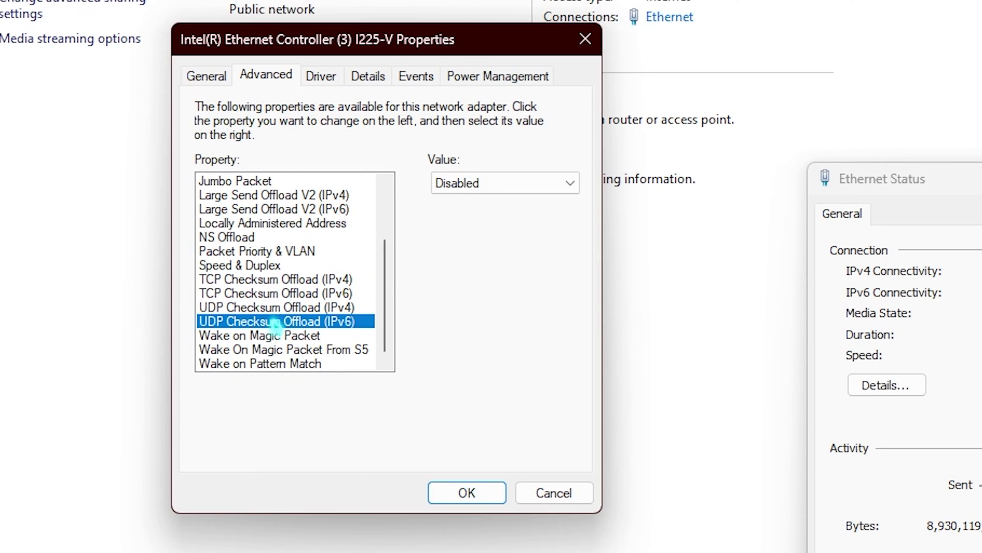
Step: Review the Wake on Magic Packet and Wake on Pattern Match properties, then apply with OK
{"action": "left_click", "coordinate": [266, 335]}
{"action": "left_click", "coordinate": [261, 350]}
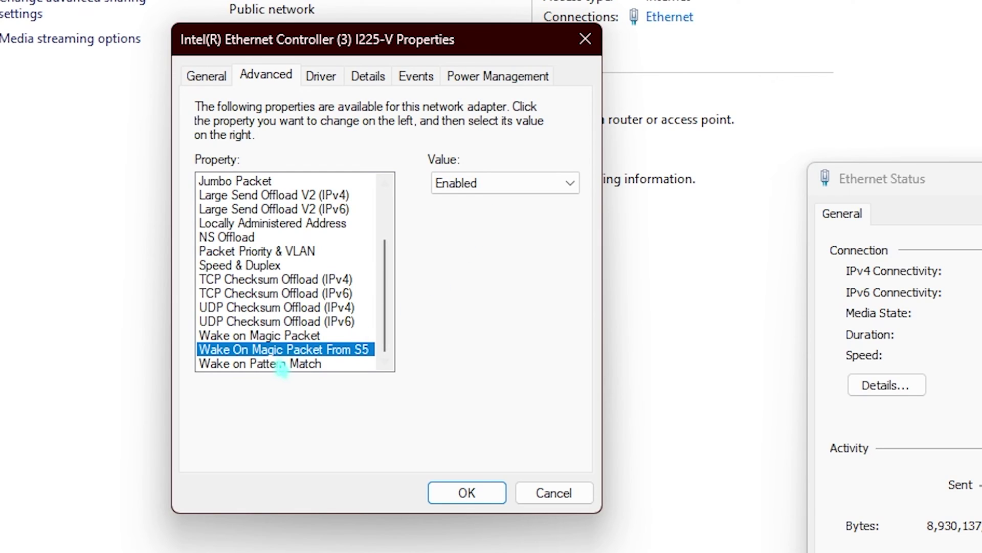
{"action": "left_click", "coordinate": [279, 364]}
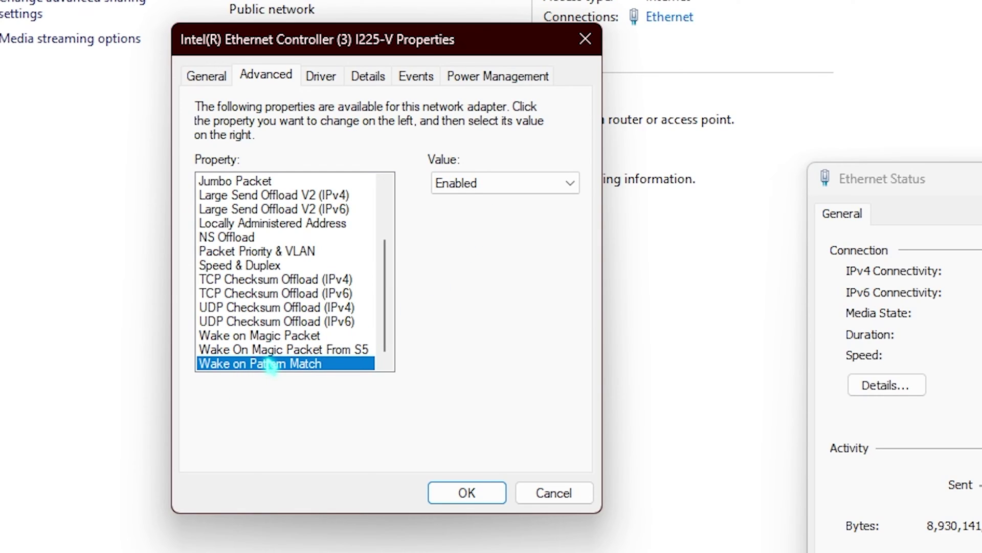
{"action": "left_click", "coordinate": [466, 493]}
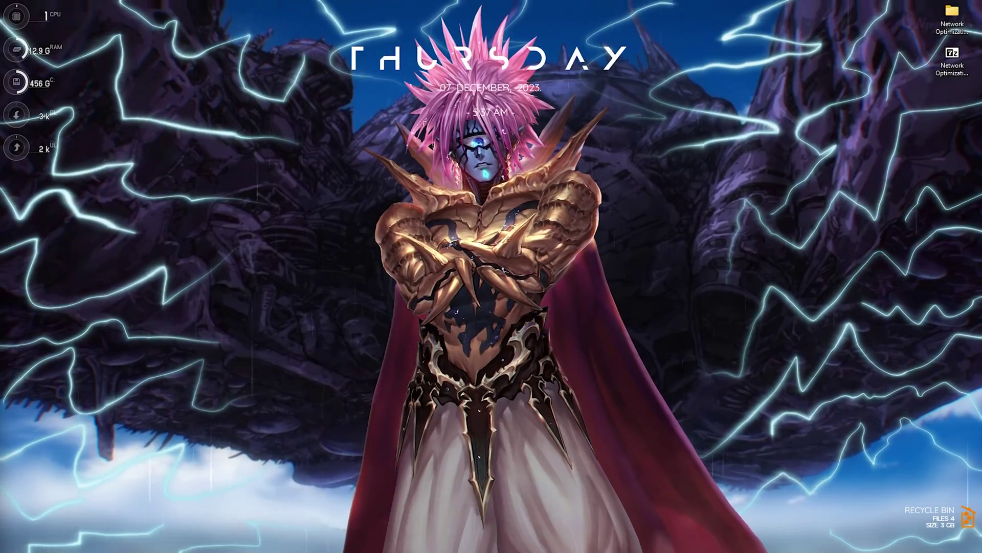
Step: Create a restore point named 'Network' for Local Disk (C:) from System Properties
{"action": "key", "text": "super"}
{"action": "type", "text": "create a restore point"}
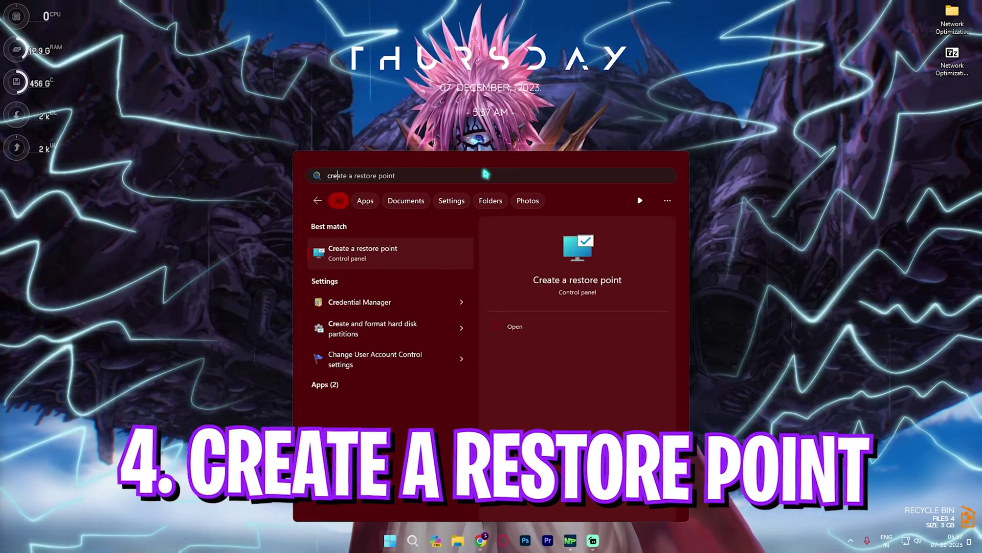
{"action": "key", "text": "Return"}
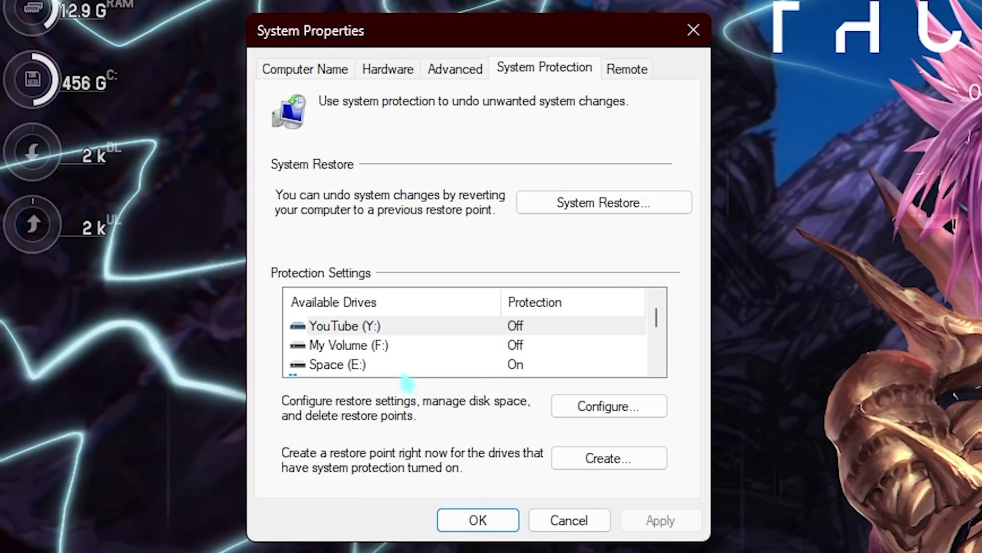
{"action": "scroll", "coordinate": [77, 167], "scroll_direction": "down", "scroll_amount": 1}
{"action": "left_click", "coordinate": [70, 165]}
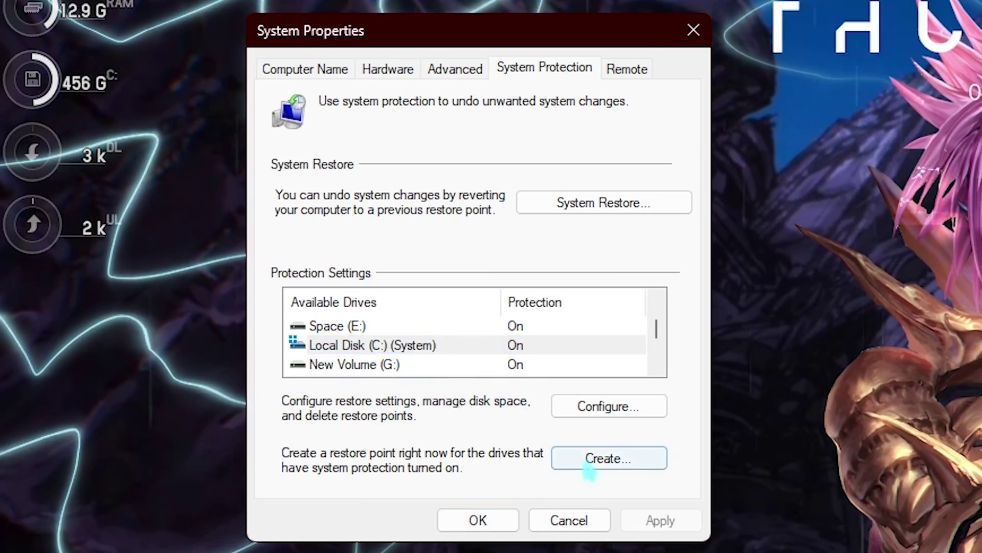
{"action": "left_click", "coordinate": [594, 462]}
{"action": "type", "text": "Network"}
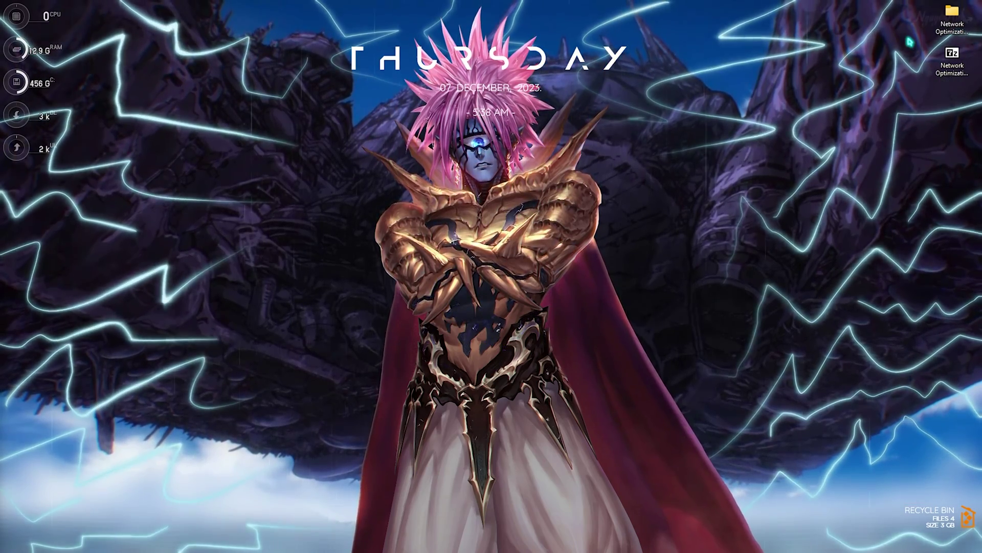
Step: Open the Network Optimization Pack folder maximized and select Network Optimizer.bat
{"action": "double_click", "coordinate": [952, 13]}
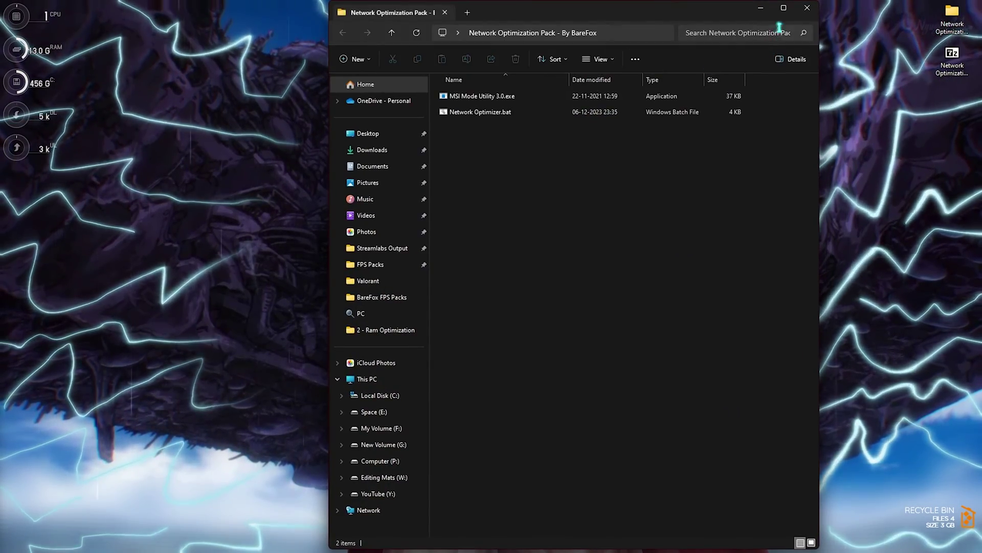
{"action": "left_click", "coordinate": [784, 8]}
{"action": "left_click_drag", "start_coordinate": [237, 156], "coordinate": [182, 99]}
{"action": "left_click", "coordinate": [191, 198]}
{"action": "left_click", "coordinate": [155, 113]}
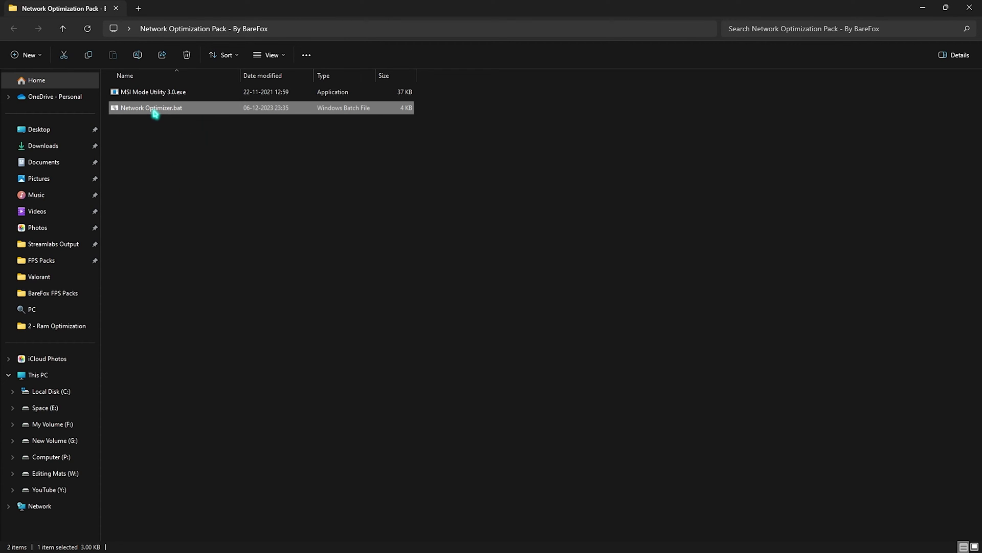
Step: Open Network Optimizer.bat in Notepad and scroll through its registry-tweak script
{"action": "double_click", "coordinate": [155, 113]}
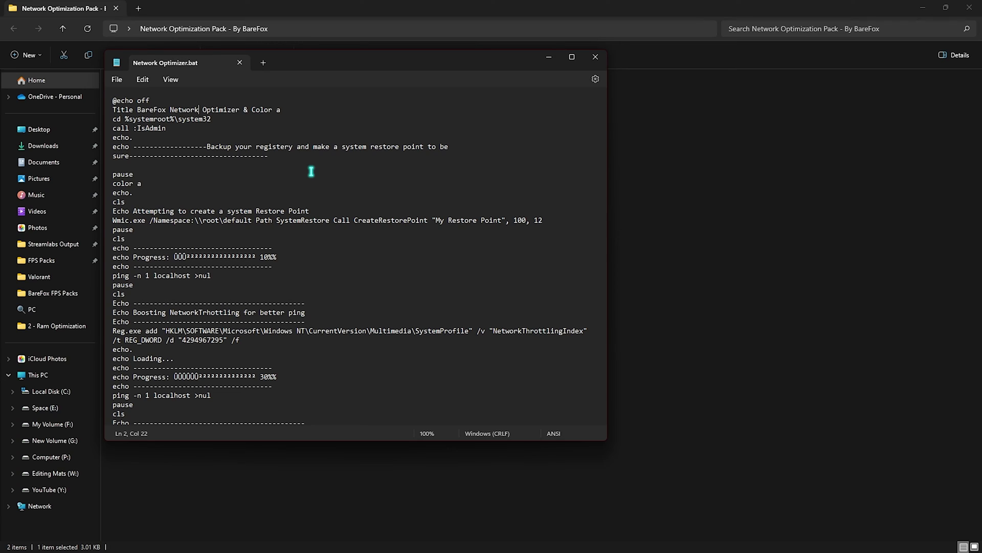
{"action": "scroll", "coordinate": [301, 207], "scroll_direction": "down", "scroll_amount": 15}
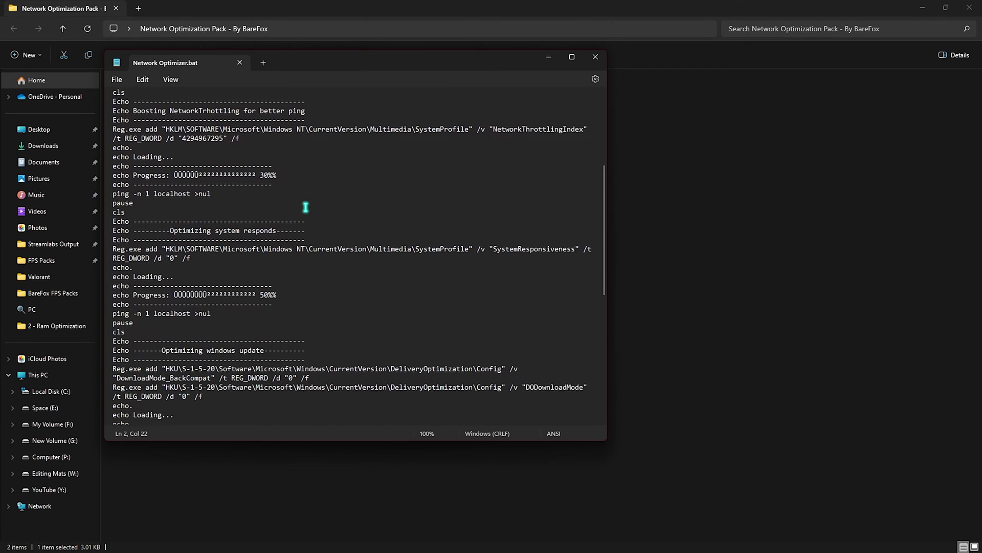
{"action": "scroll", "coordinate": [298, 208], "scroll_direction": "down", "scroll_amount": 3}
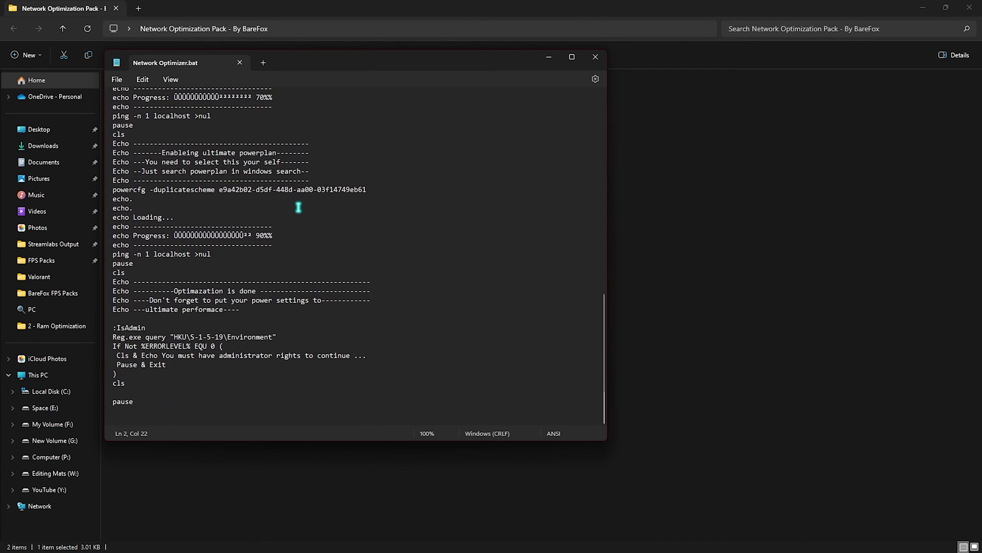
{"action": "scroll", "coordinate": [299, 207], "scroll_direction": "up", "scroll_amount": 18}
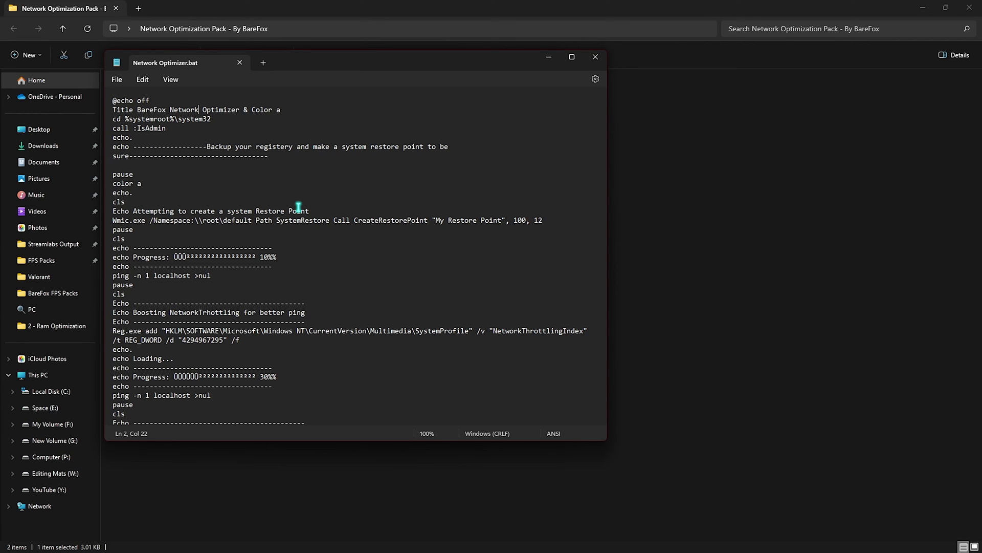
Step: Close Notepad and run MSI Mode Utility 3.0.exe as administrator
{"action": "left_click", "coordinate": [595, 57]}
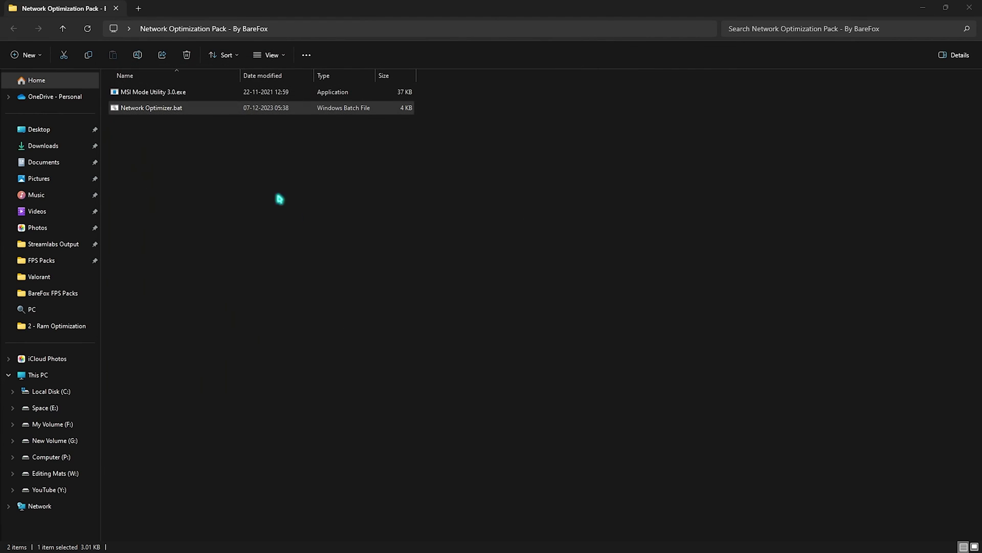
{"action": "left_click", "coordinate": [153, 95]}
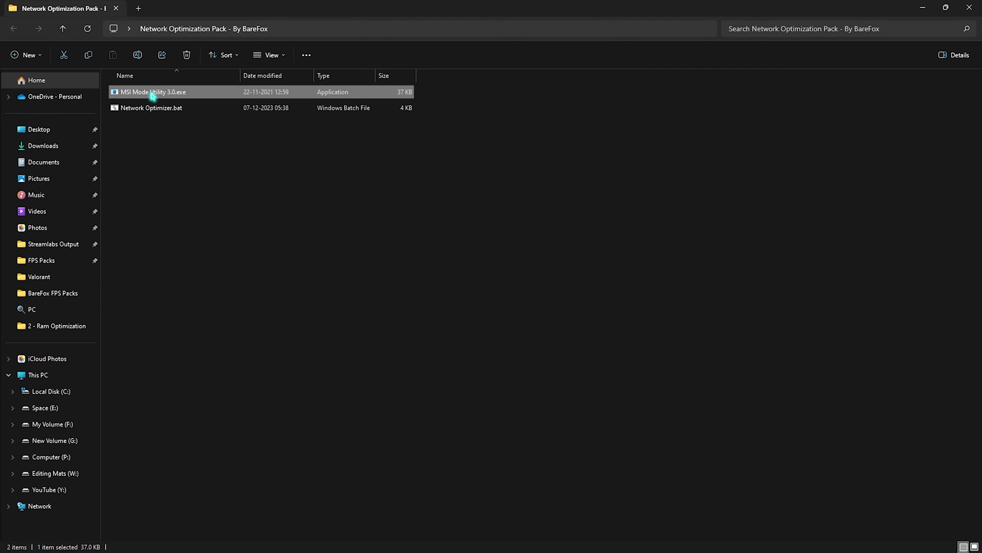
{"action": "right_click", "coordinate": [153, 96]}
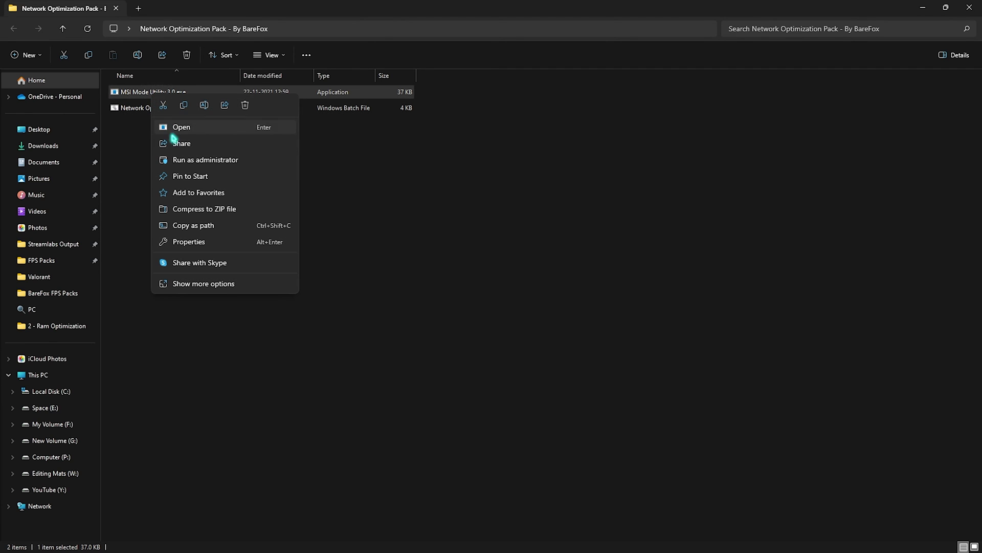
{"action": "left_click", "coordinate": [183, 158]}
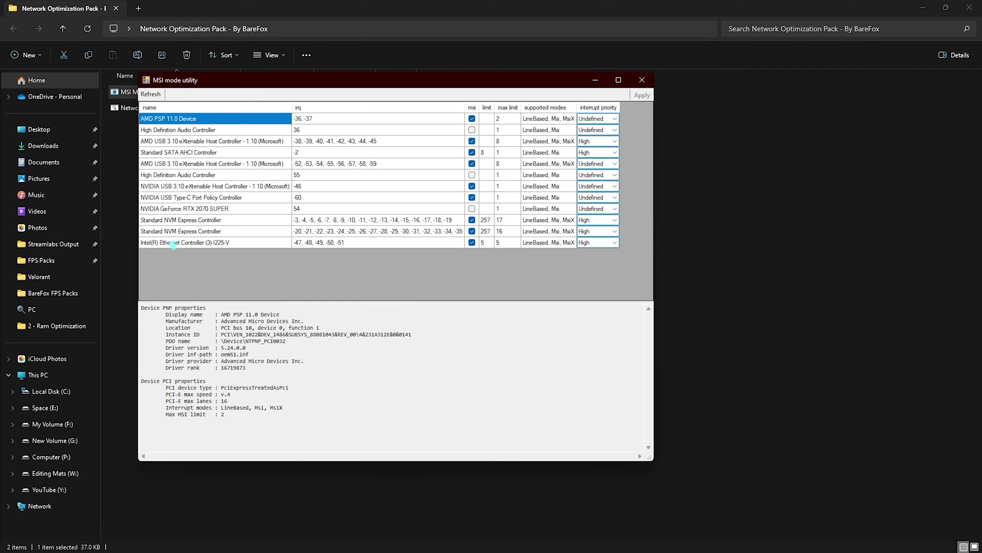
Step: Set the Intel Ethernet controller's interrupt priority to High, apply, and close the utility and folder
{"action": "left_click", "coordinate": [158, 243]}
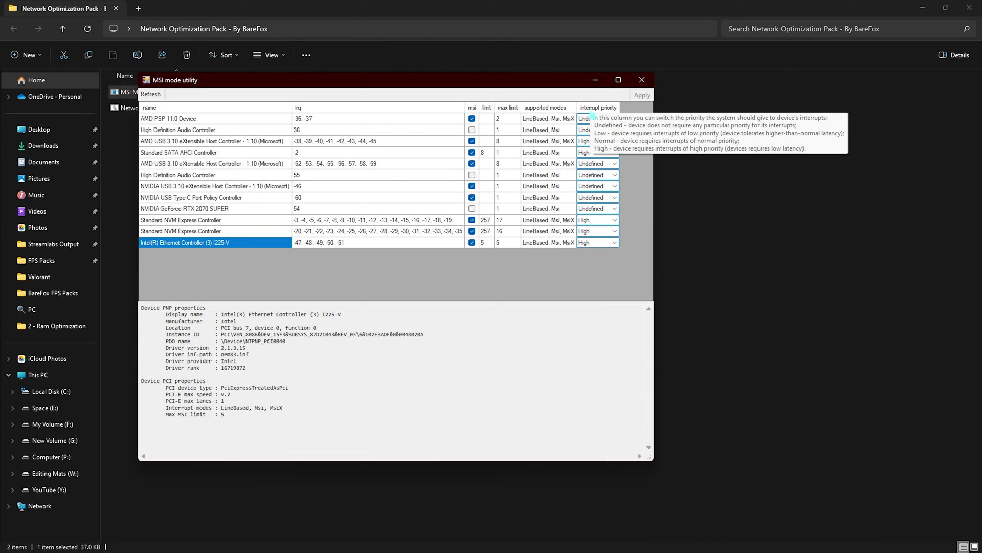
{"action": "left_click", "coordinate": [591, 245]}
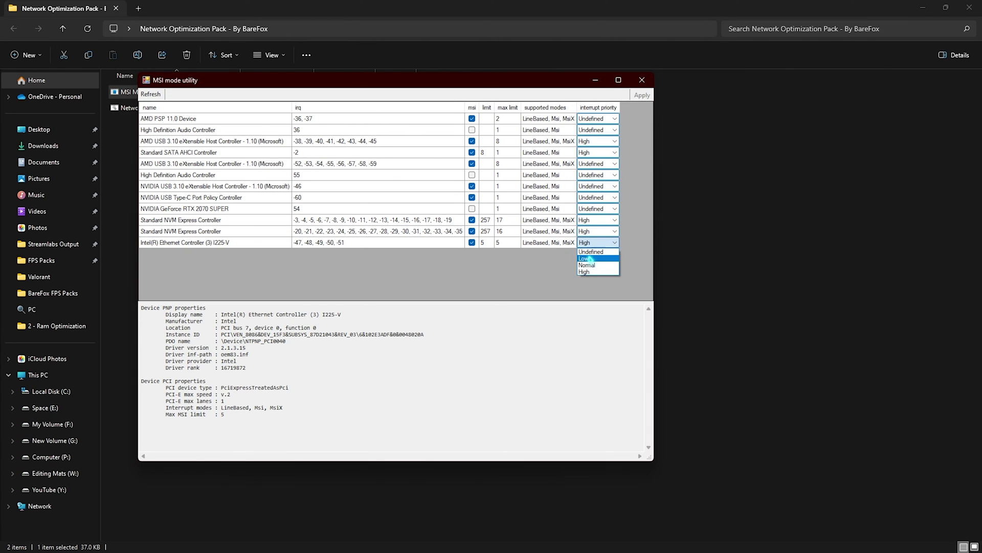
{"action": "left_click", "coordinate": [588, 273]}
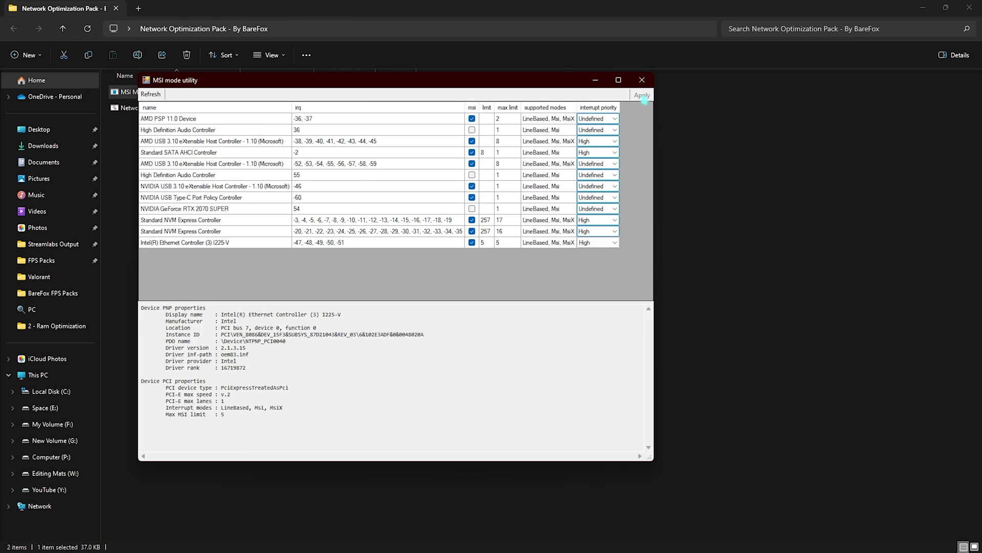
{"action": "left_click", "coordinate": [642, 95]}
{"action": "left_click", "coordinate": [642, 80]}
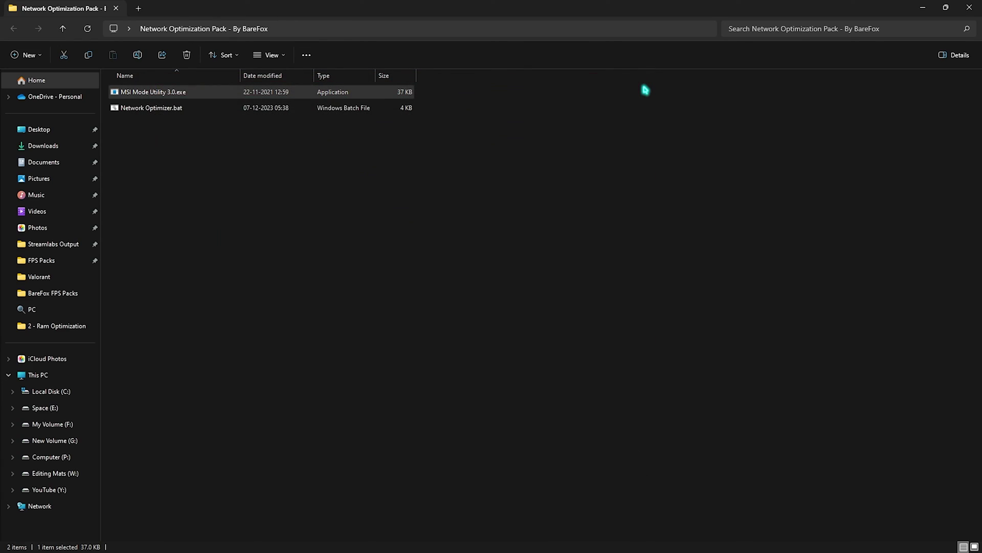
{"action": "left_click", "coordinate": [969, 7]}
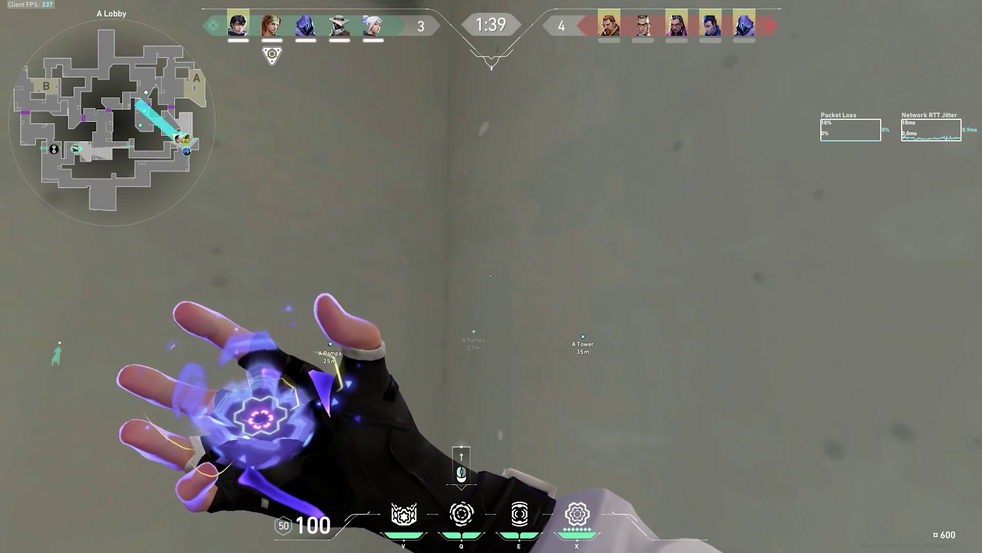
Step: Send the scouting bird forward, throw another ability toward A Main, then switch back to the Phantom
{"action": "left_click", "coordinate": [491, 276]}
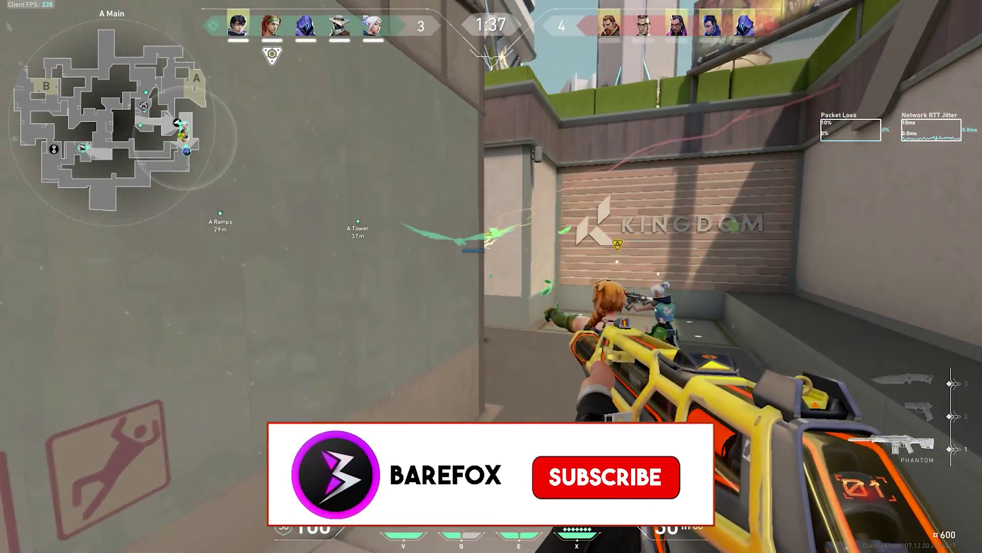
{"action": "key", "text": "q"}
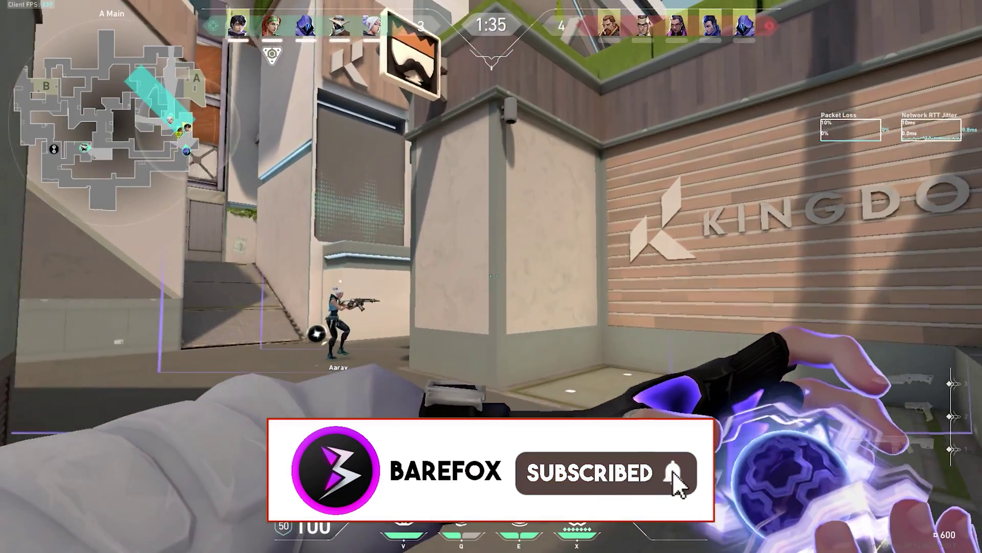
{"action": "key", "text": "w"}
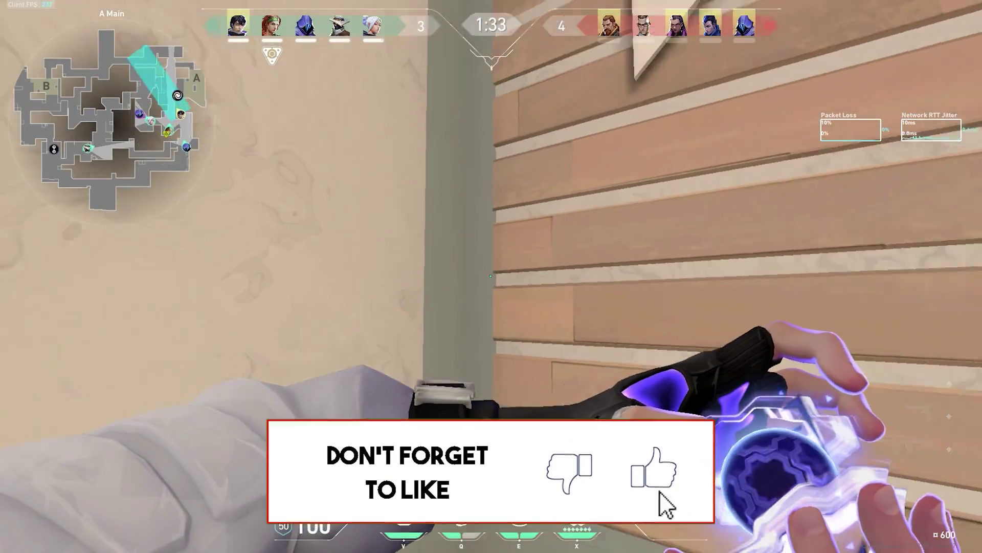
{"action": "left_click", "coordinate": [491, 276]}
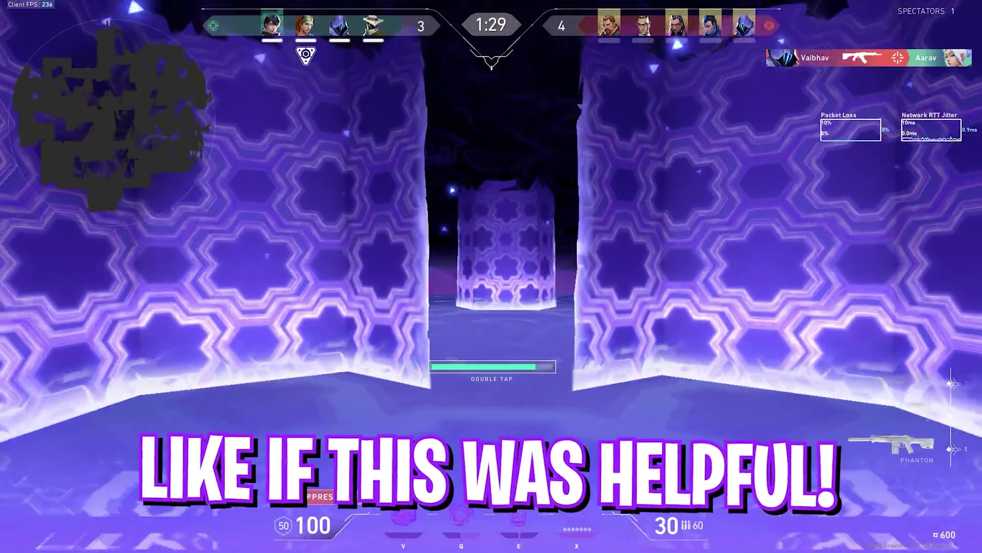
{"action": "key", "text": "w"}
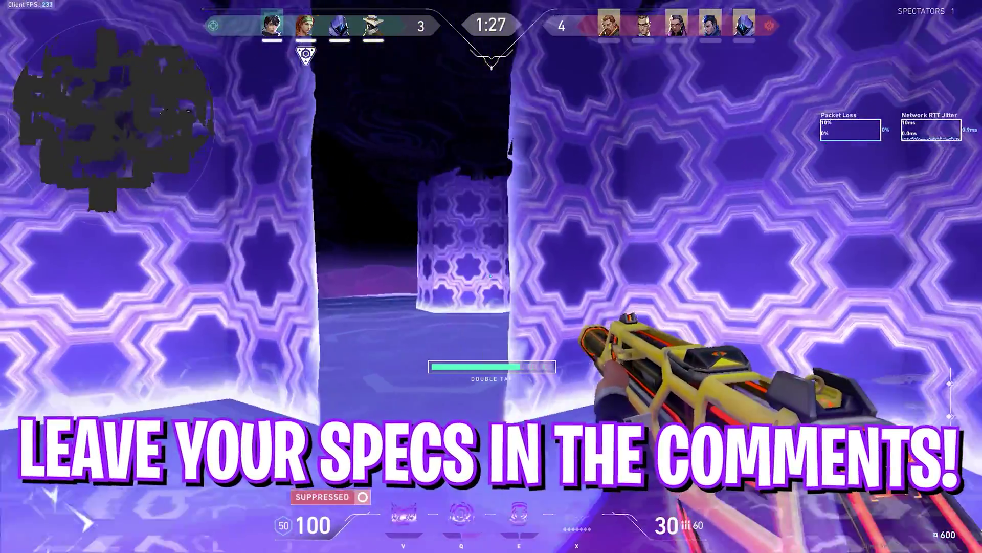